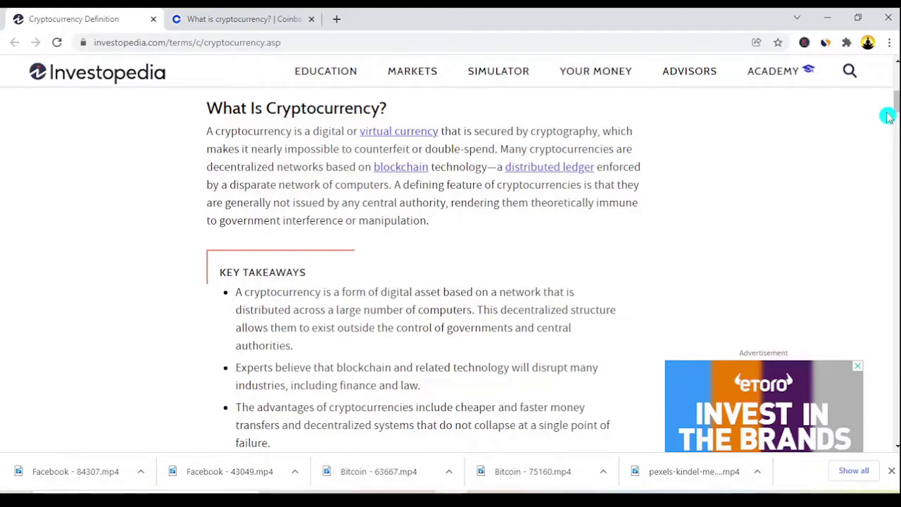
Step: Read the Investopedia cryptocurrency article past Key Takeaways down to the Blockchain heading
scroll(877, 111, "down", 2)
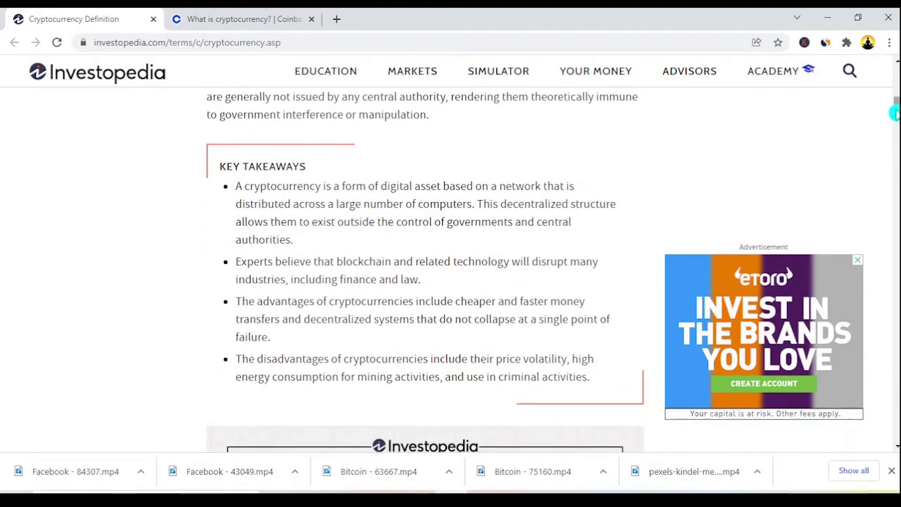
left_click_drag(894, 113, 894, 106)
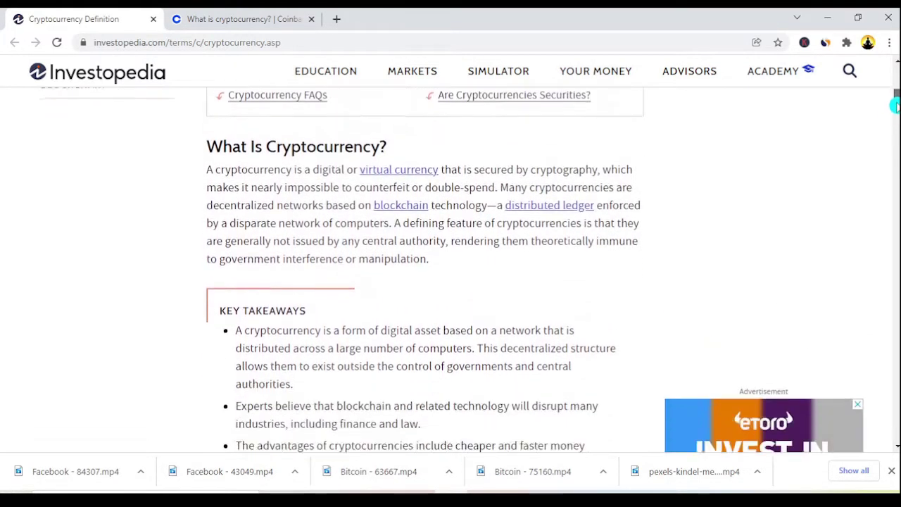
left_click_drag(895, 106, 895, 159)
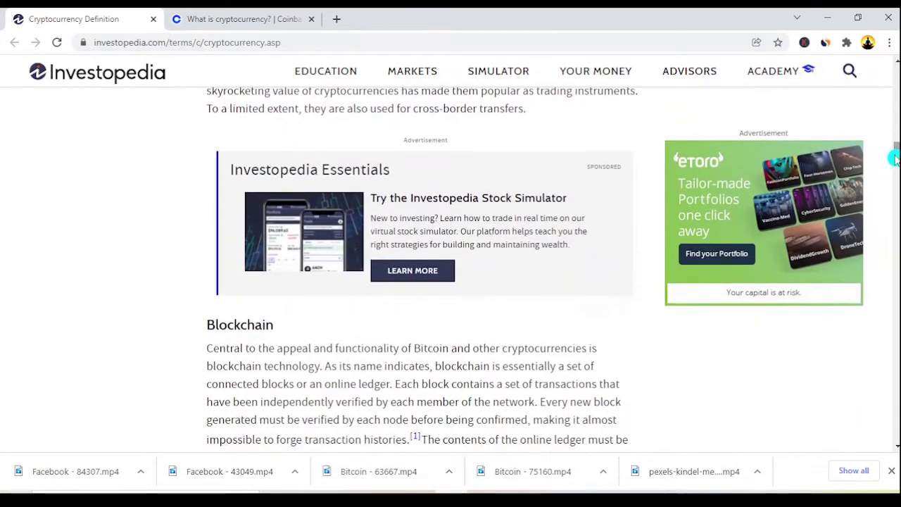
Step: Switch to the 'What is cryptocurrency? | Coinbase' article and read down toward the popular coins list
left_click(239, 19)
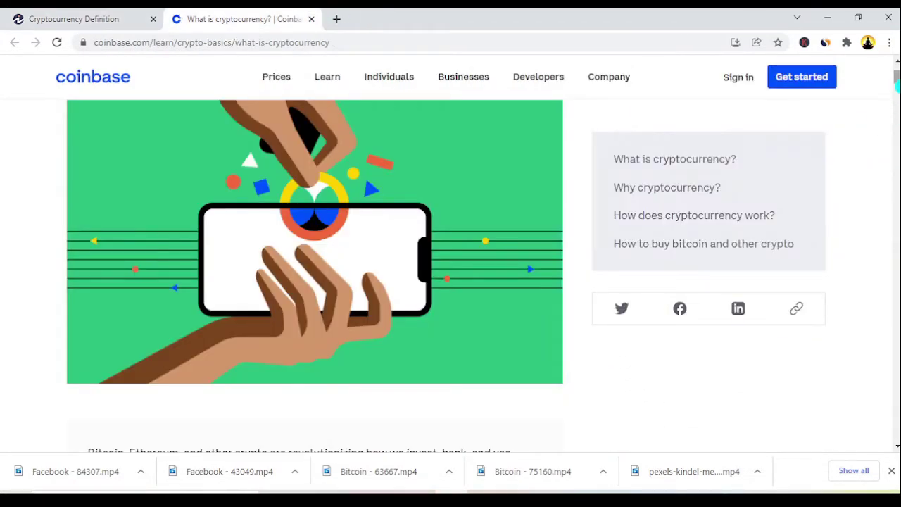
left_click_drag(897, 84, 897, 103)
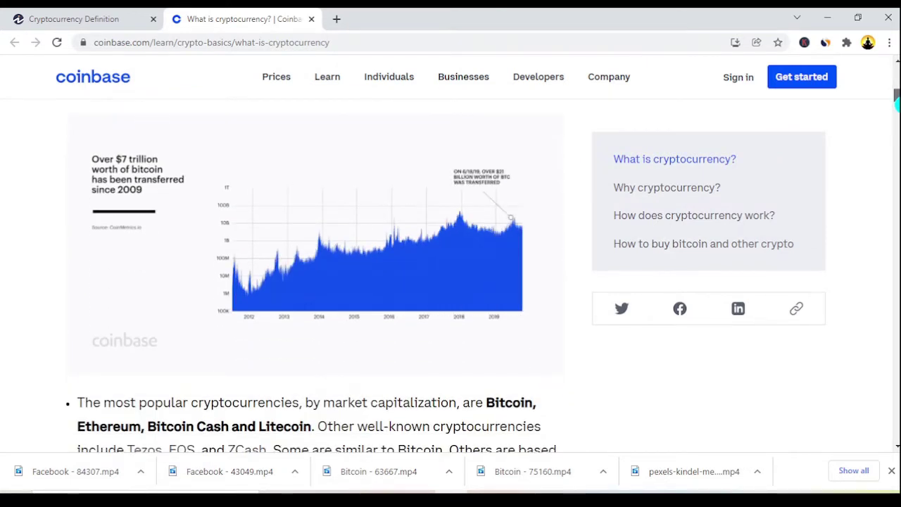
left_click_drag(897, 103, 898, 123)
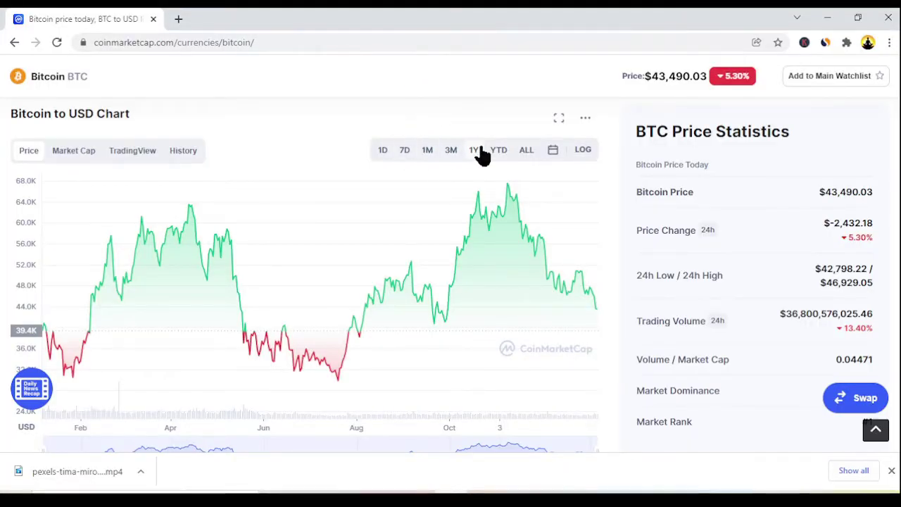
Step: View Bitcoin's 3M chart, then browse CoinMarketCap's ranked coin table down to Crypto.com Coin
left_click(450, 151)
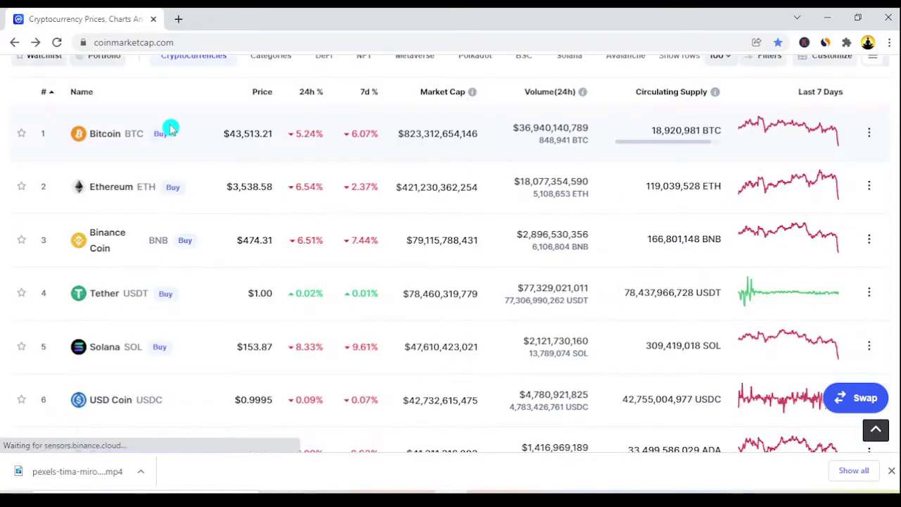
left_click(629, 133)
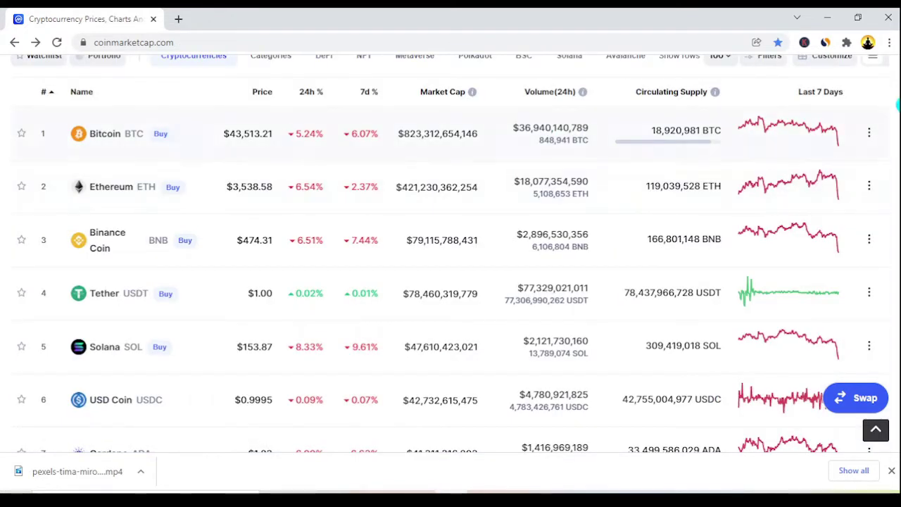
scroll(450, 268, "down", 1)
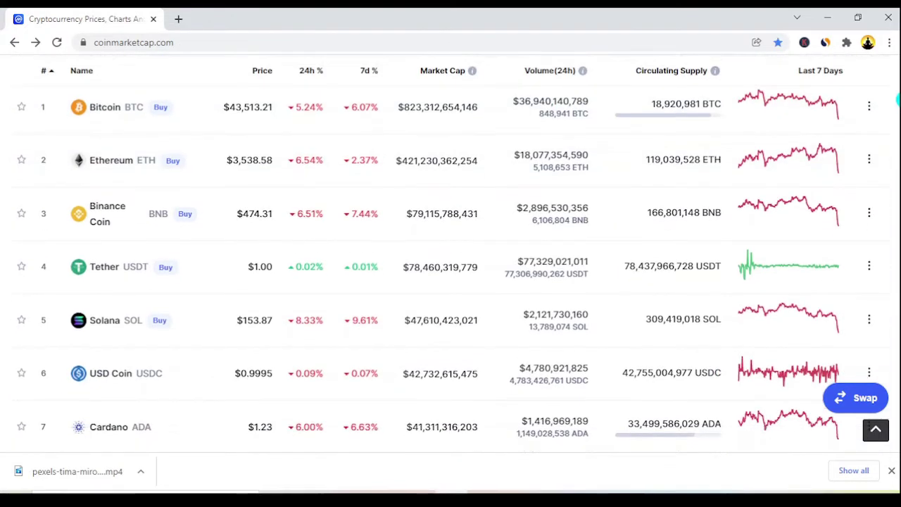
scroll(451, 268, "down", 1)
scroll(451, 267, "down", 1)
scroll(451, 267, "down", 1)
scroll(451, 268, "down", 2)
scroll(451, 268, "down", 1)
scroll(451, 268, "down", 1)
scroll(451, 268, "down", 2)
scroll(899, 101, "down", 1)
scroll(899, 101, "down", 1)
scroll(900, 100, "down", 1)
scroll(900, 101, "down", 1)
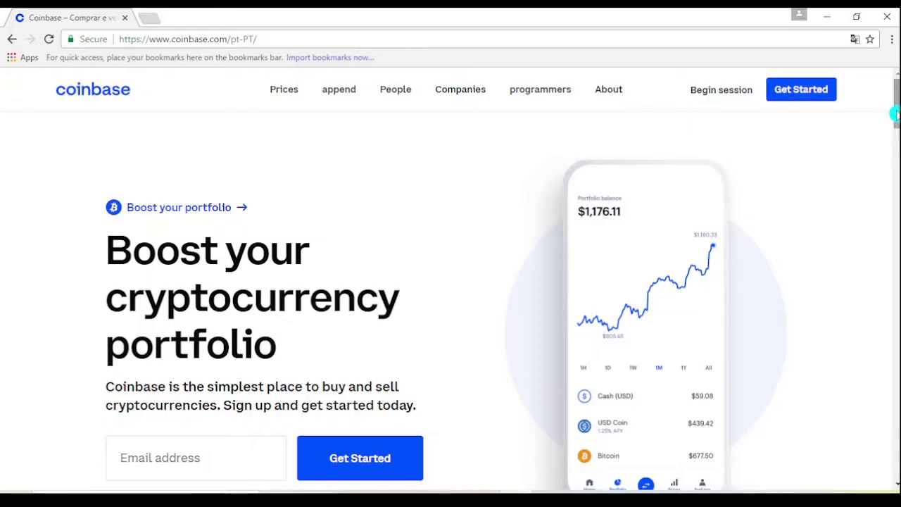
Step: Compare Bitcoin, Ethereum, Solana and Cardano euro prices on Coinbase and Binance, then return to CoinMarketCap
left_click_drag(895, 115, 896, 173)
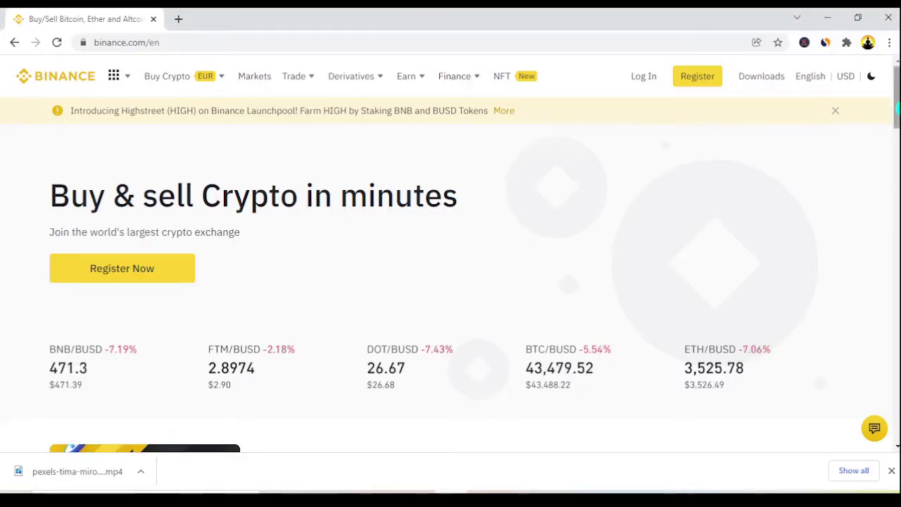
mouse_move(897, 105)
left_mouse_down()
mouse_move(898, 146)
mouse_move(898, 78)
mouse_move(896, 176)
left_mouse_up()
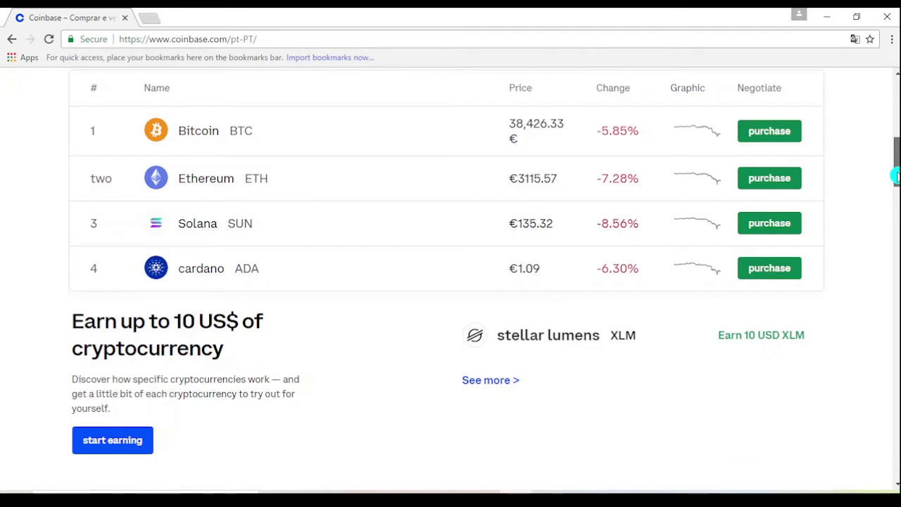
left_click_drag(896, 176, 896, 181)
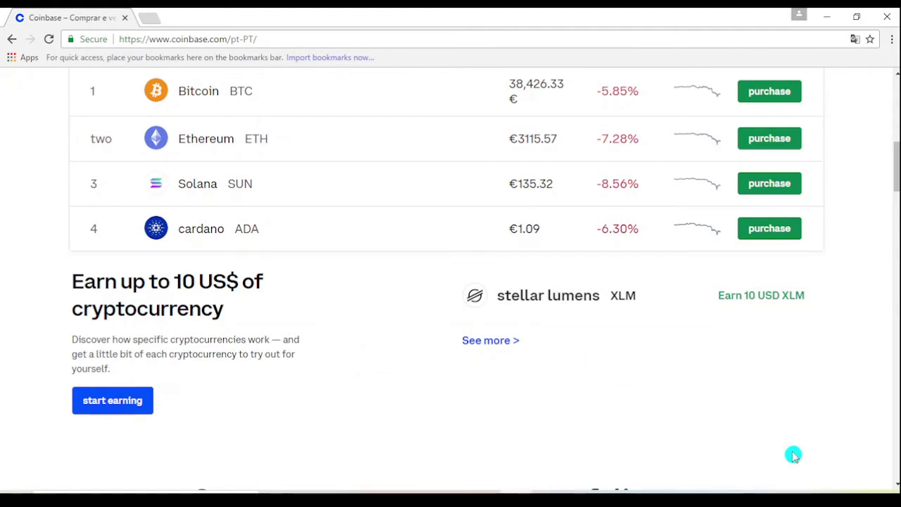
mouse_move(897, 166)
left_mouse_down()
mouse_move(892, 117)
mouse_move(896, 173)
left_mouse_up()
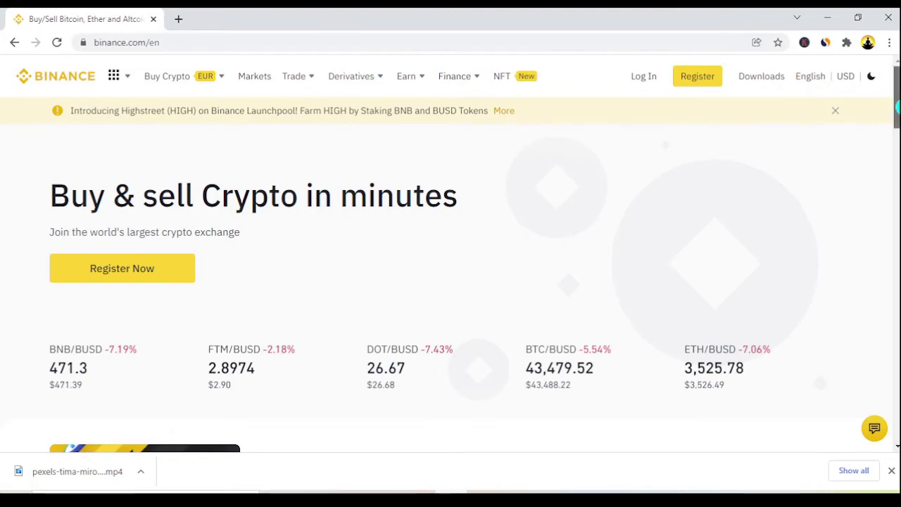
left_click_drag(897, 106, 897, 123)
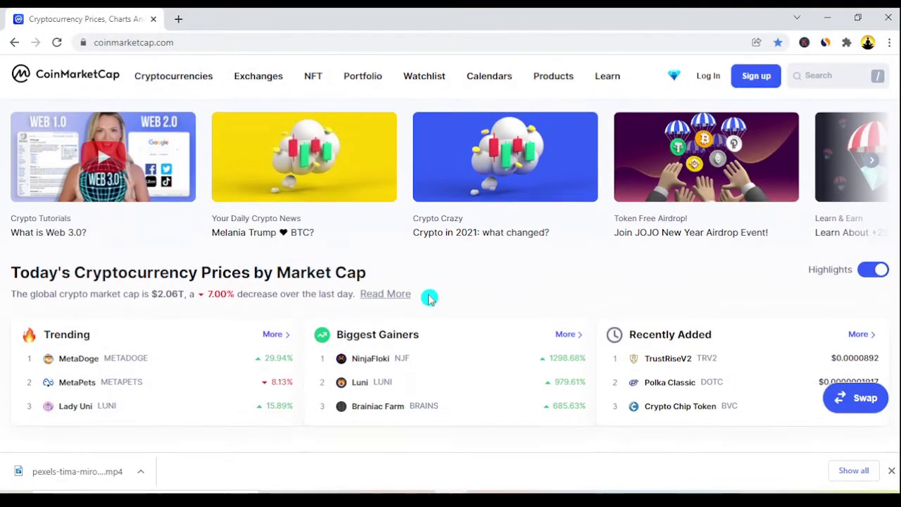
Step: Scroll down through CoinMarketCap's cryptocurrency table
scroll(429, 299, "down", 1)
scroll(429, 298, "down", 1)
scroll(430, 299, "down", 1)
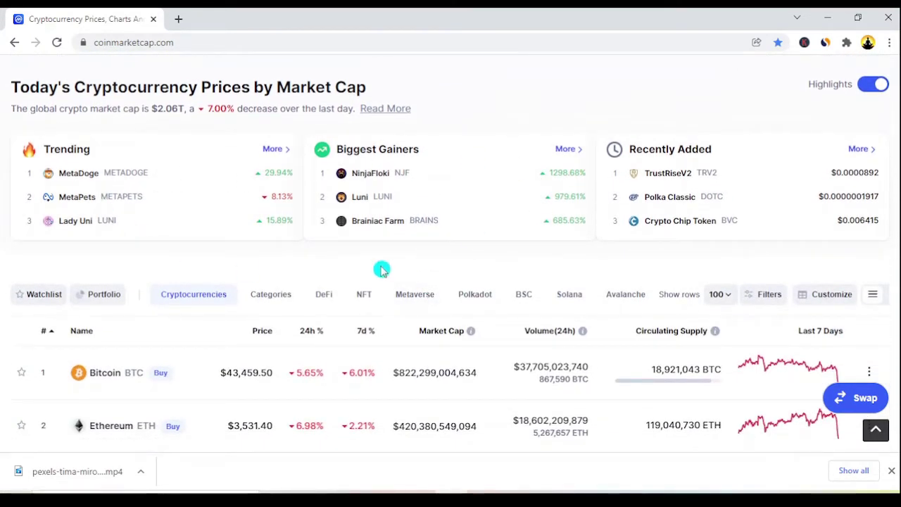
scroll(381, 270, "down", 1)
scroll(381, 269, "down", 1)
scroll(381, 270, "down", 1)
scroll(380, 270, "down", 1)
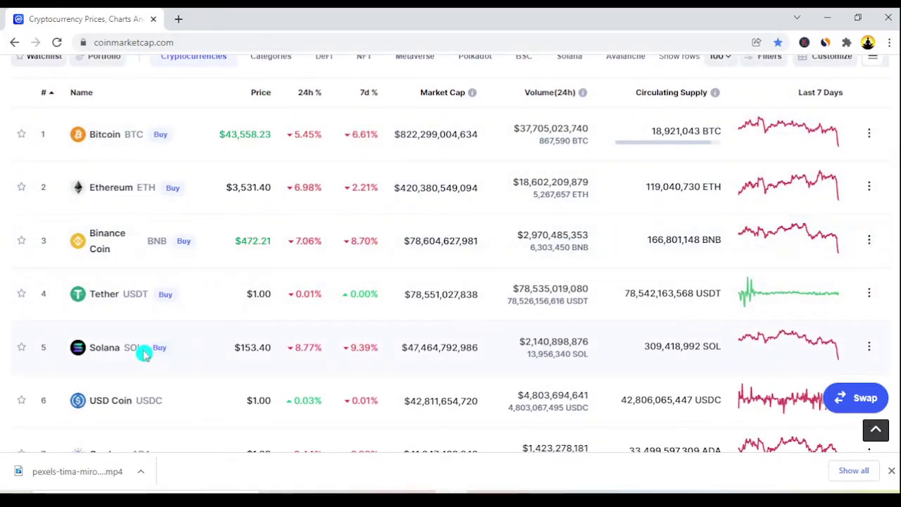
scroll(144, 354, "down", 1)
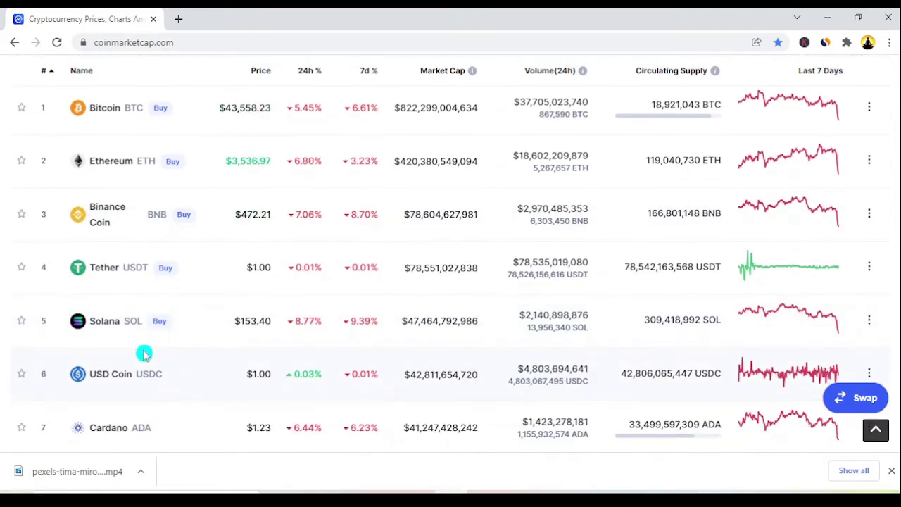
scroll(143, 354, "down", 1)
scroll(143, 353, "down", 2)
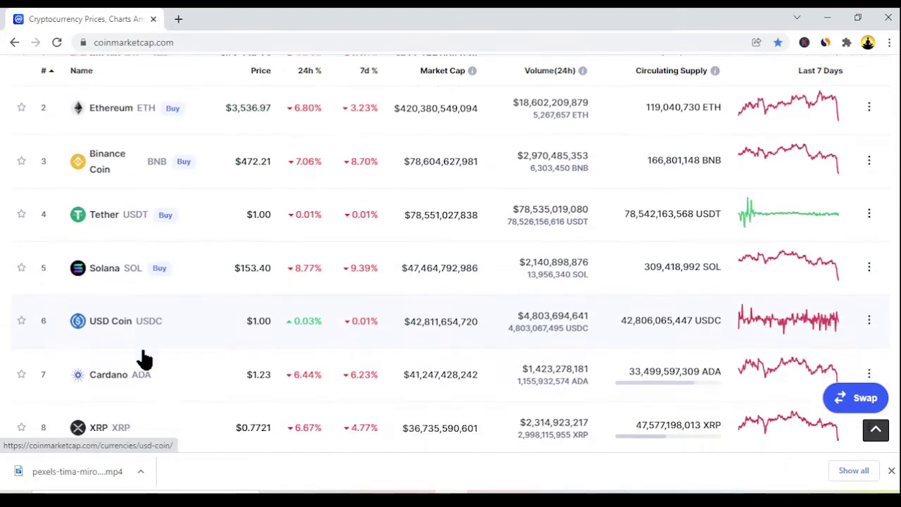
scroll(143, 353, "down", 1)
scroll(144, 354, "down", 1)
scroll(144, 353, "down", 2)
scroll(144, 354, "down", 2)
scroll(143, 353, "down", 1)
scroll(144, 354, "down", 2)
scroll(143, 353, "down", 3)
scroll(144, 354, "down", 2)
scroll(144, 354, "down", 1)
Step: Sort the coin table by 24h % gains, then by 7d % change with IOTA's drop first
scroll(144, 354, "up", 1)
scroll(144, 353, "up", 2)
scroll(144, 354, "up", 1)
scroll(144, 353, "up", 2)
scroll(144, 353, "up", 2)
scroll(143, 353, "up", 1)
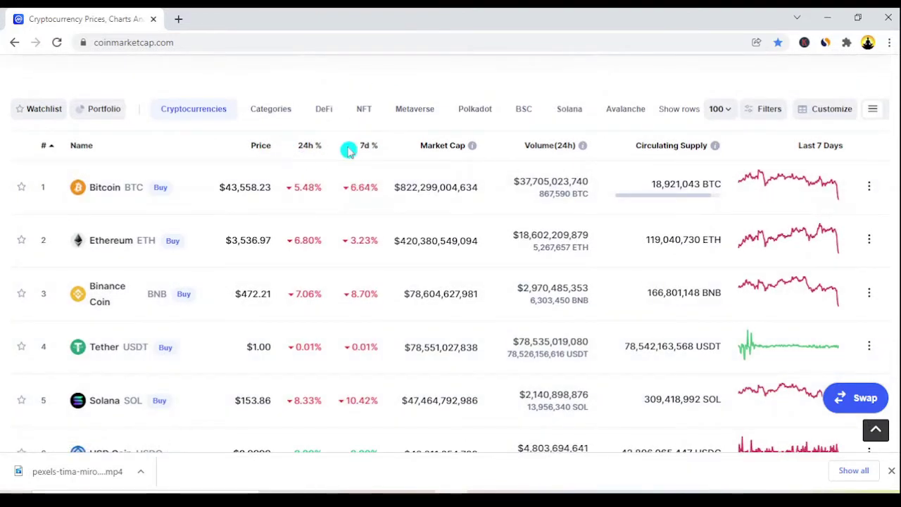
left_click(313, 155)
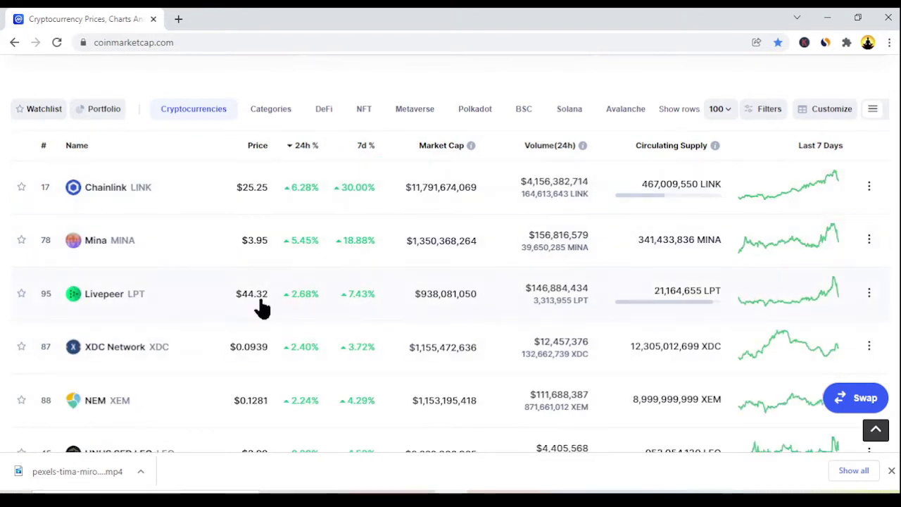
left_click(363, 149)
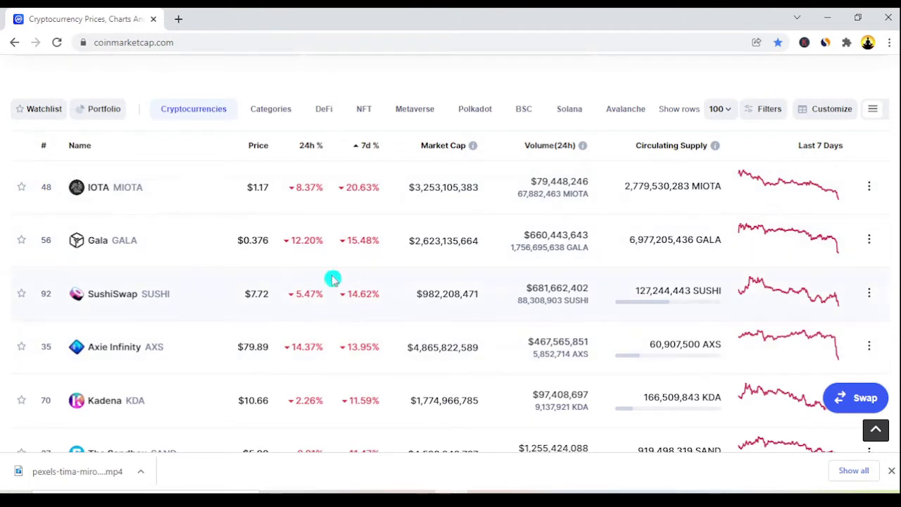
Step: Open Bitcoin's detail page and view its one-month (1M) price chart
left_click(107, 196)
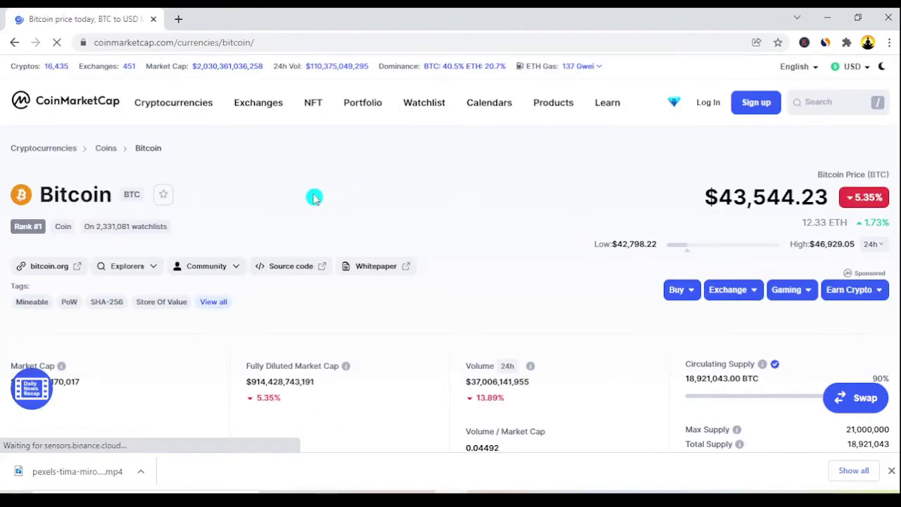
scroll(366, 176, "down", 5)
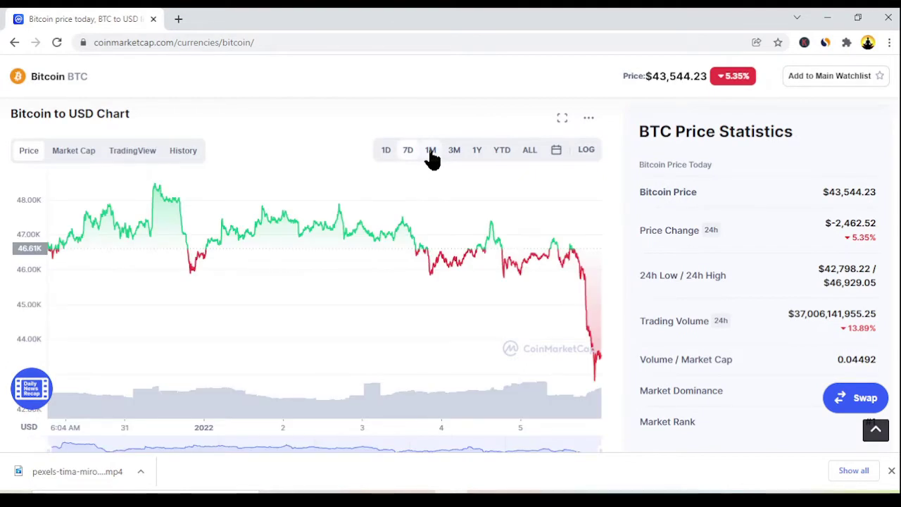
left_click(430, 151)
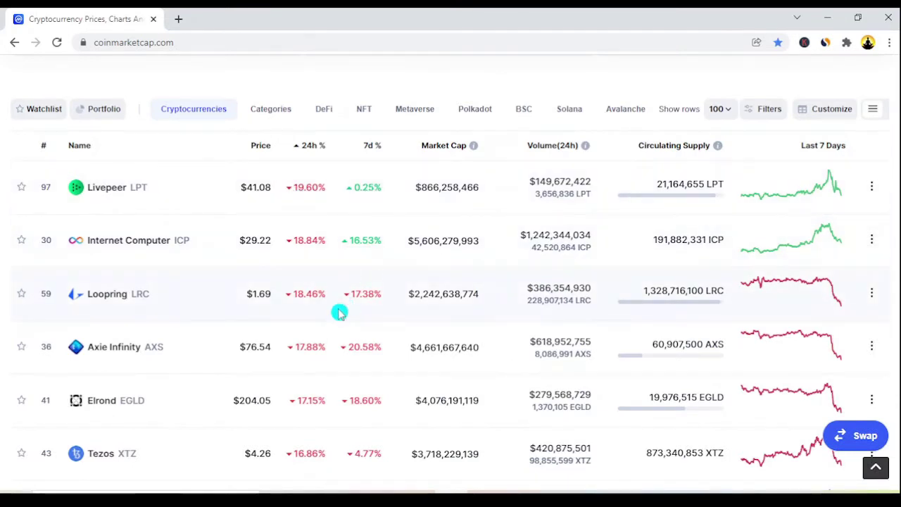
Step: Scroll the 24h-loss-ranked coin table down past Hedera and Ravencoin
scroll(342, 312, "down", 2)
scroll(340, 312, "down", 1)
scroll(340, 312, "down", 1)
scroll(340, 311, "down", 1)
scroll(339, 312, "down", 1)
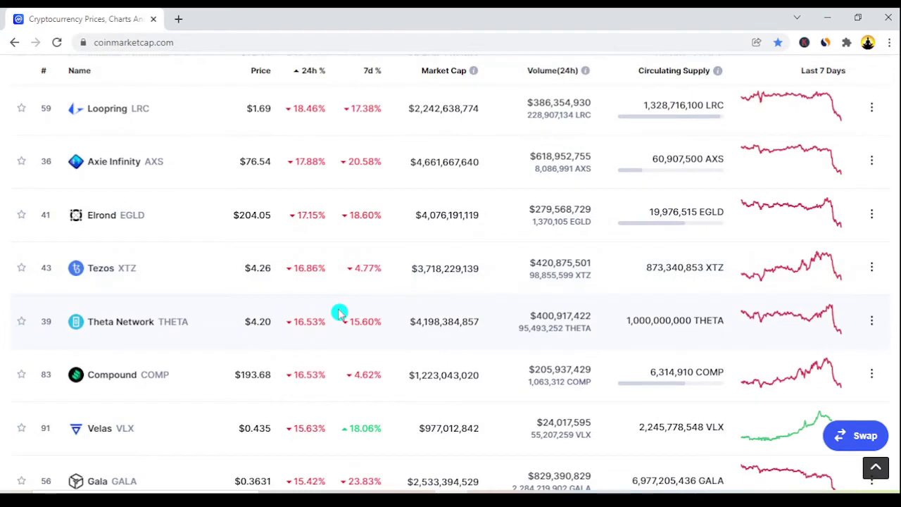
scroll(339, 312, "down", 1)
scroll(340, 312, "down", 1)
scroll(339, 311, "down", 1)
scroll(339, 312, "down", 2)
scroll(340, 312, "down", 1)
scroll(340, 312, "down", 1)
scroll(339, 312, "down", 1)
scroll(339, 312, "down", 1)
scroll(340, 312, "down", 1)
scroll(339, 312, "down", 1)
scroll(340, 312, "down", 1)
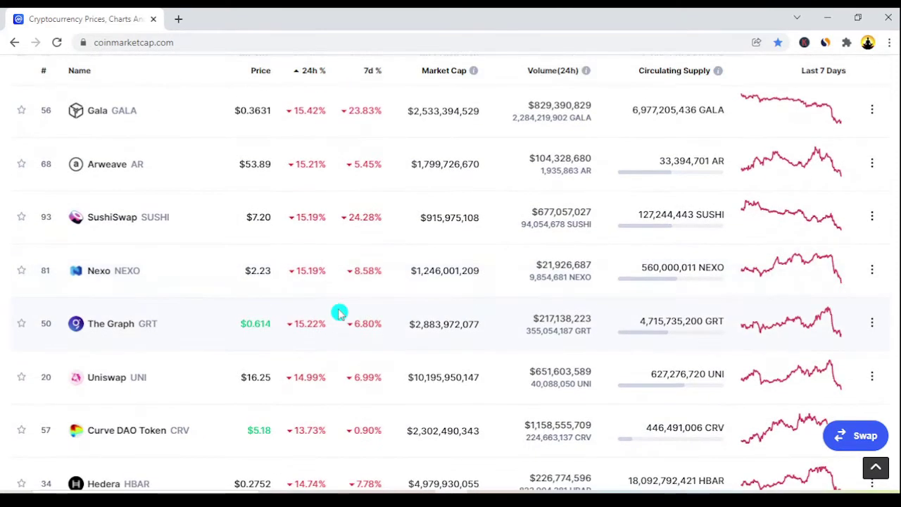
scroll(340, 312, "down", 1)
scroll(340, 312, "down", 2)
scroll(339, 312, "down", 1)
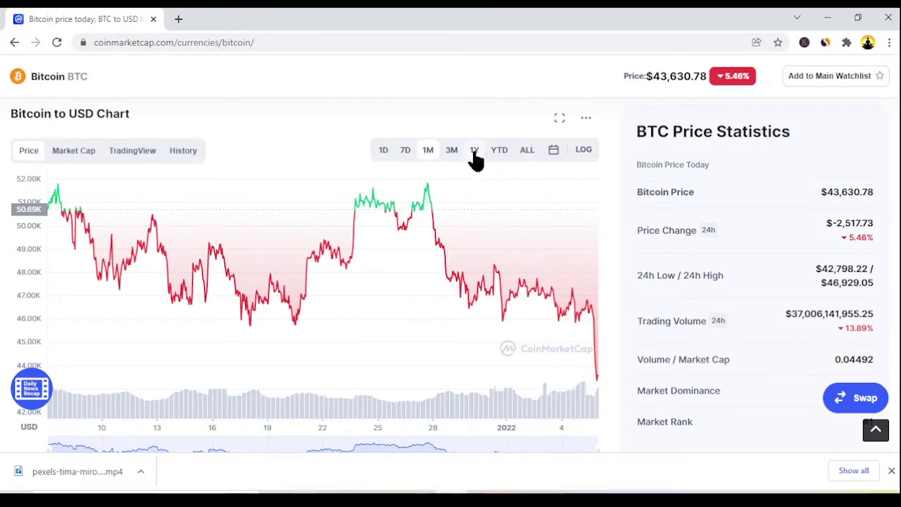
Step: View Bitcoin's one-year (1Y) price chart, then return to the cryptocurrency rankings
left_click(475, 152)
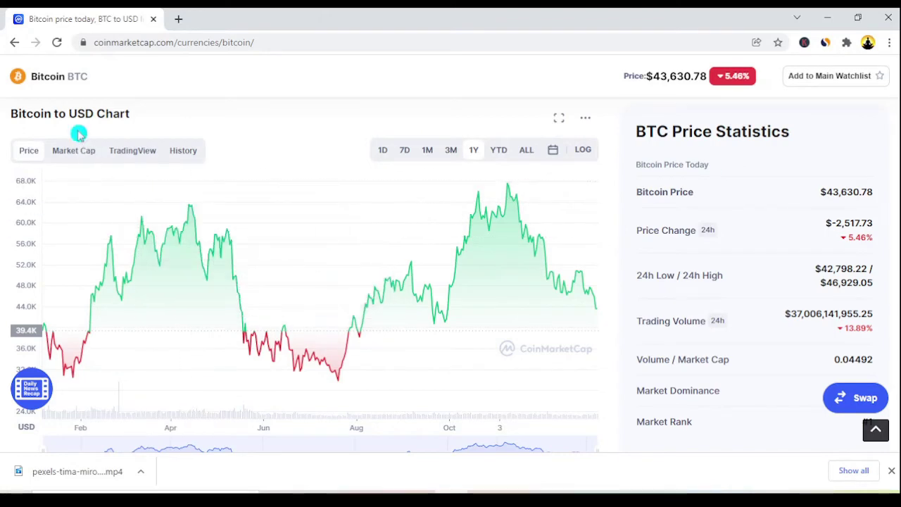
left_click(13, 45)
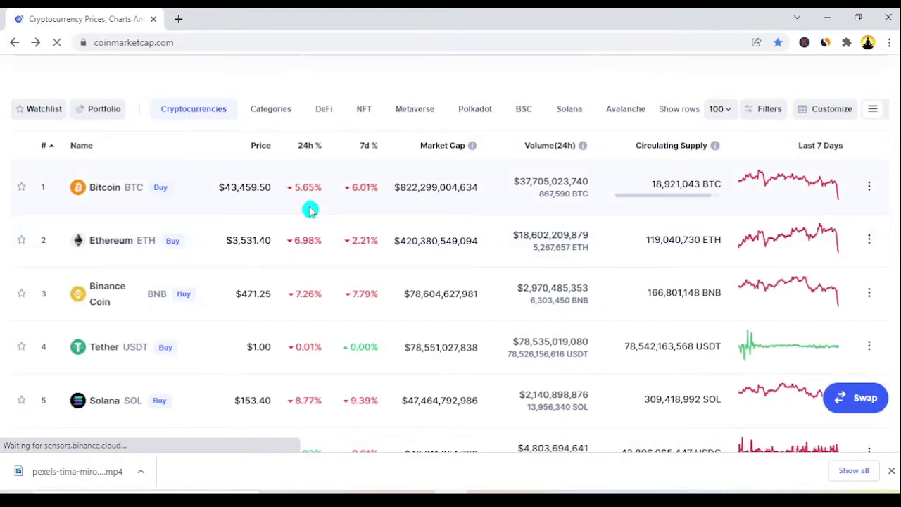
scroll(310, 210, "down", 2)
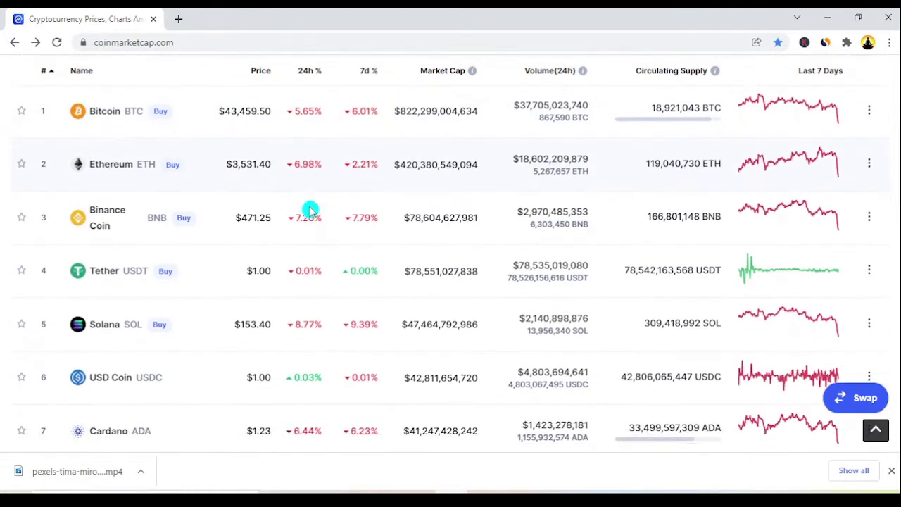
Step: Scroll the rank-ordered coin table down to Binance USD
scroll(310, 210, "down", 1)
scroll(310, 210, "down", 1)
scroll(310, 210, "down", 1)
scroll(309, 210, "down", 1)
scroll(310, 210, "down", 2)
scroll(310, 210, "down", 1)
scroll(310, 210, "down", 2)
scroll(310, 210, "down", 2)
scroll(310, 210, "down", 1)
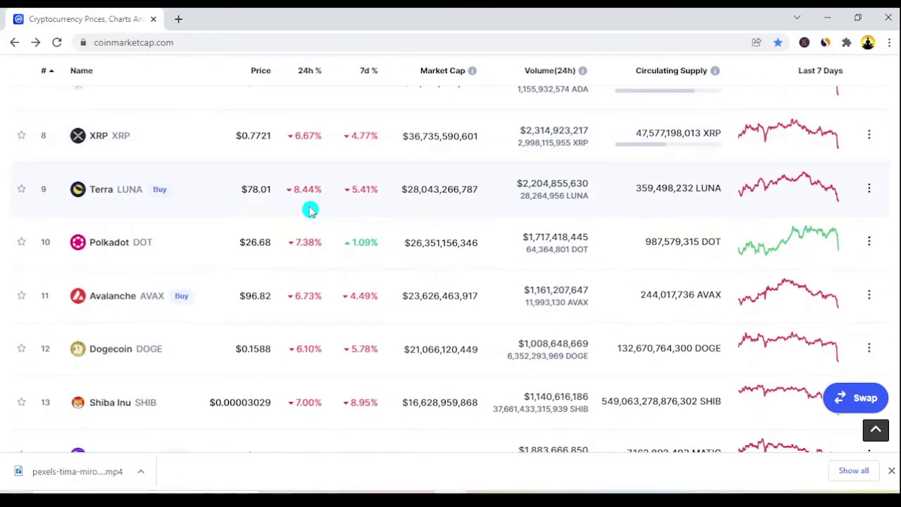
scroll(310, 210, "down", 1)
scroll(310, 210, "down", 1)
scroll(309, 210, "down", 1)
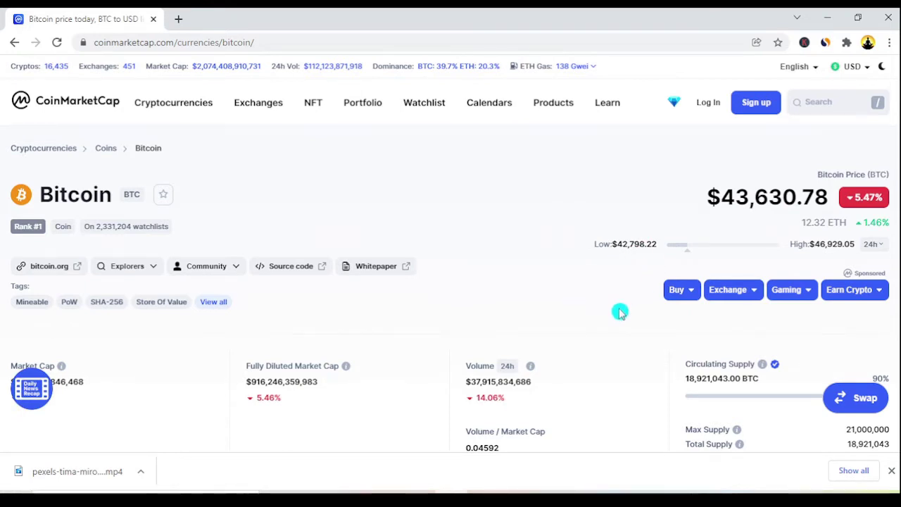
Step: Inspect Bitcoin's one-day chart and its 5.43% drop, then return to the coin rankings
scroll(620, 312, "down", 1)
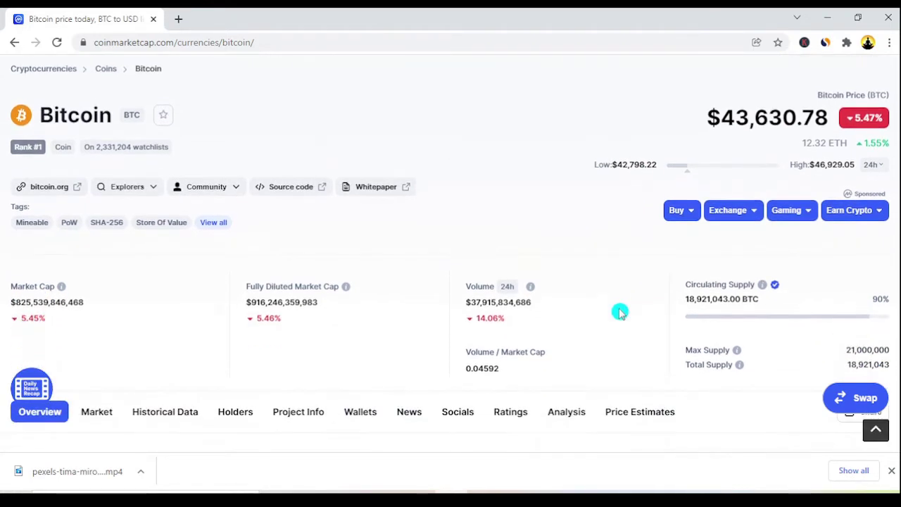
scroll(620, 313, "down", 1)
scroll(620, 316, "down", 1)
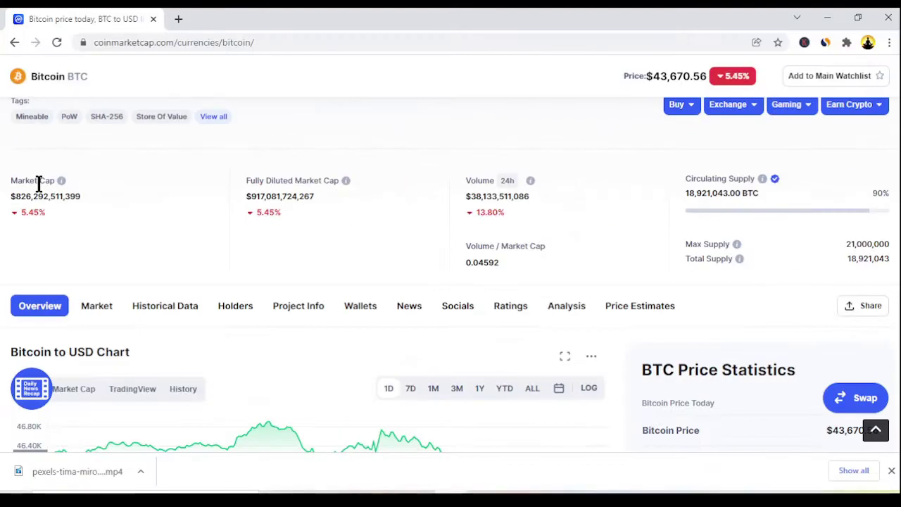
scroll(195, 357, "down", 1)
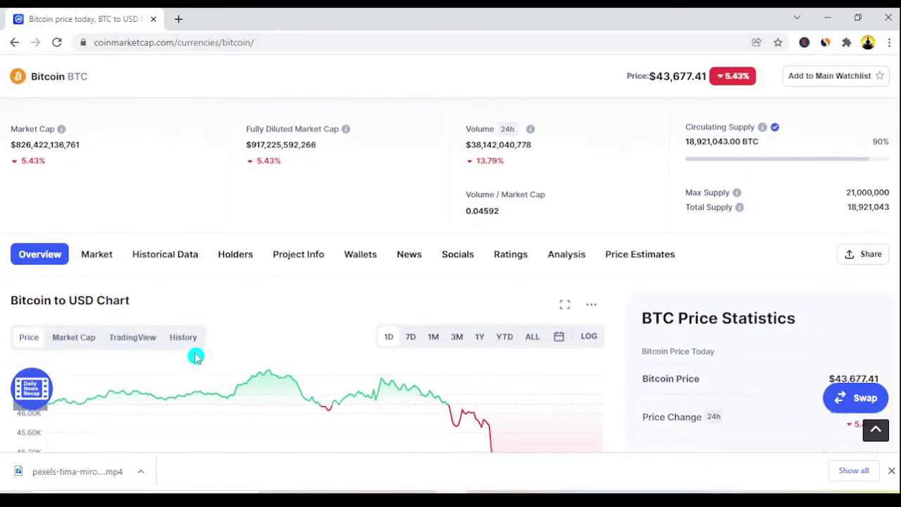
scroll(196, 357, "down", 1)
scroll(196, 357, "down", 1)
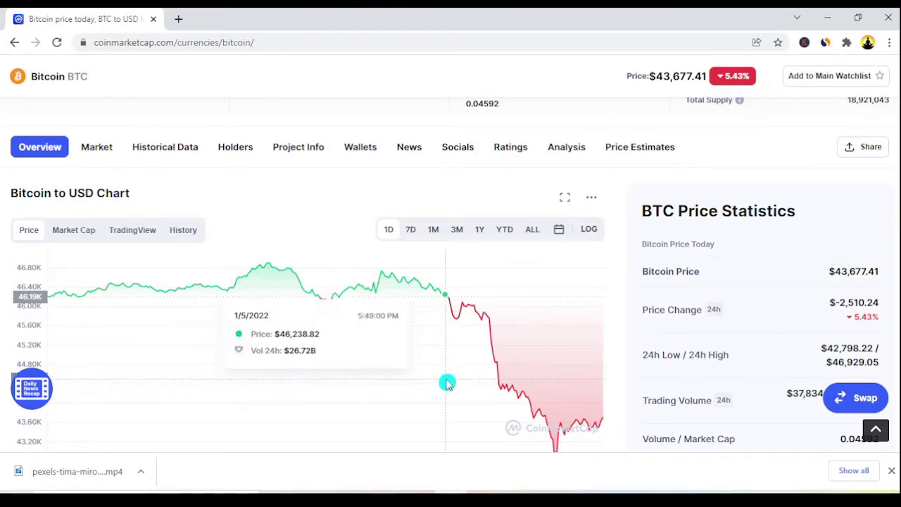
scroll(448, 384, "down", 1)
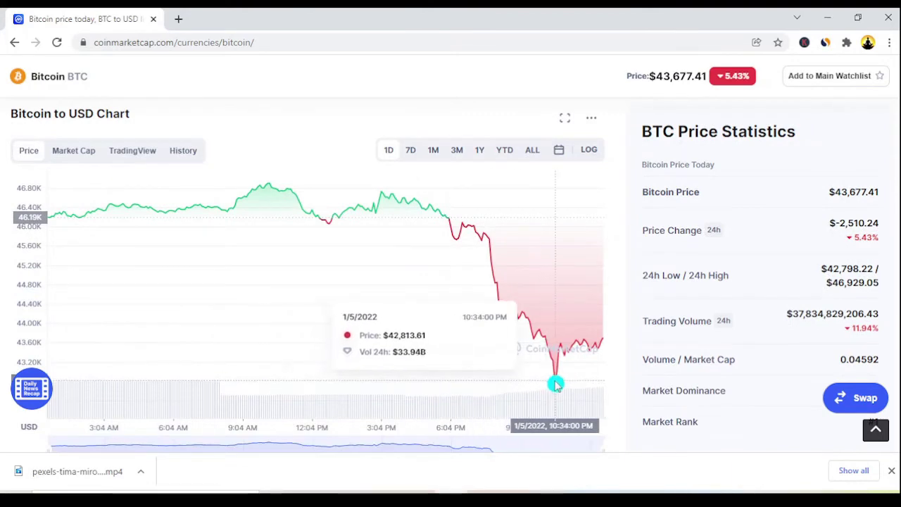
key("alt+Left")
scroll(206, 269, "down", 3)
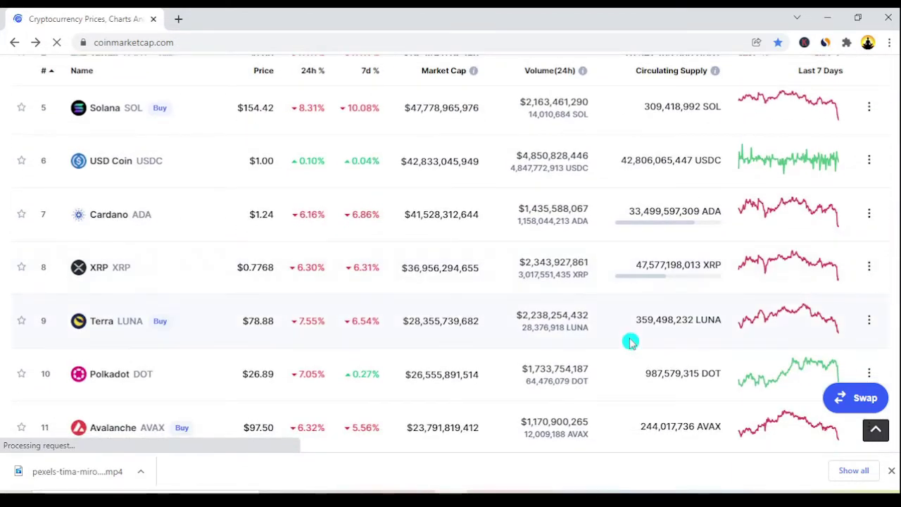
scroll(630, 341, "down", 2)
scroll(630, 341, "down", 2)
scroll(630, 342, "down", 1)
scroll(631, 341, "down", 2)
scroll(631, 342, "down", 2)
scroll(631, 342, "down", 1)
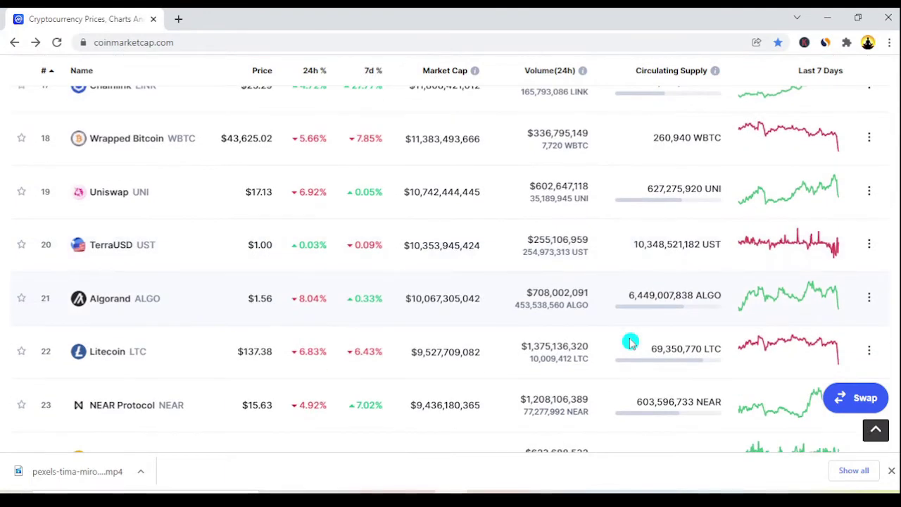
scroll(631, 341, "down", 3)
scroll(630, 342, "down", 1)
scroll(630, 341, "down", 1)
scroll(630, 341, "down", 3)
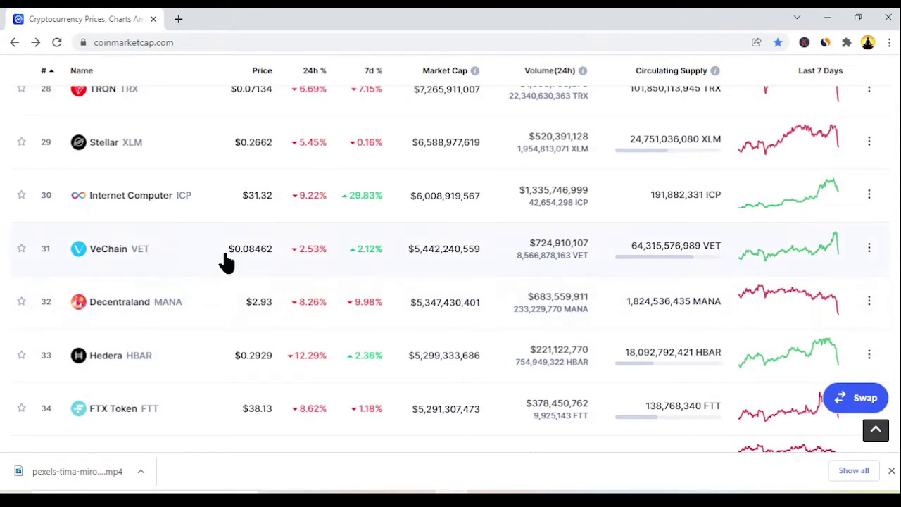
scroll(219, 259, "down", 1)
scroll(219, 259, "down", 1)
scroll(219, 260, "down", 1)
scroll(219, 259, "down", 1)
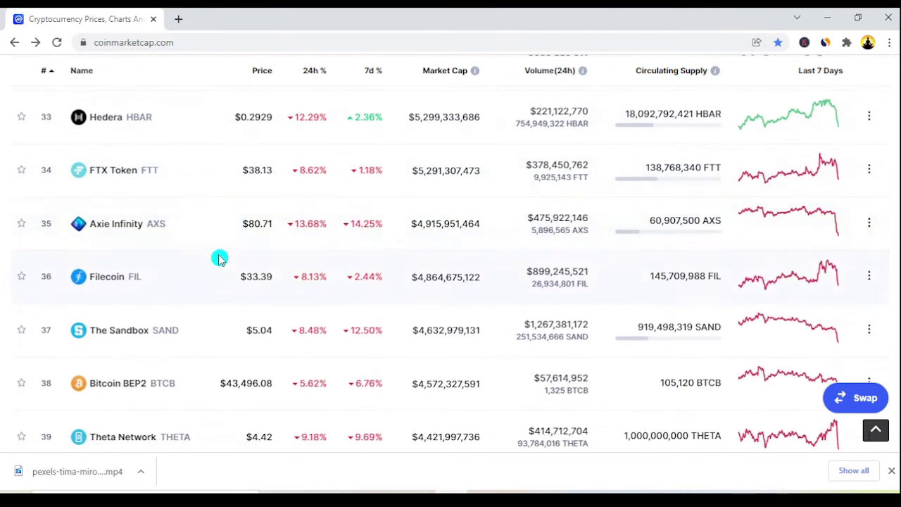
scroll(219, 259, "down", 1)
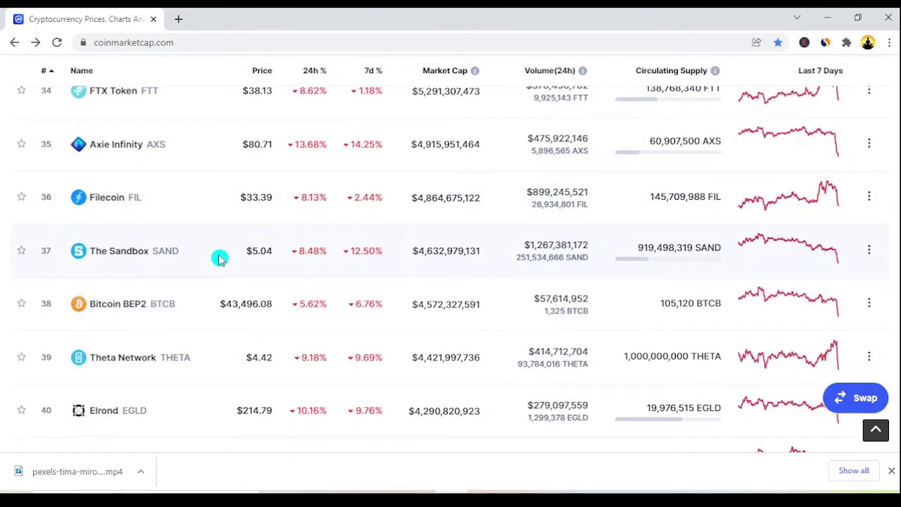
scroll(219, 259, "down", 1)
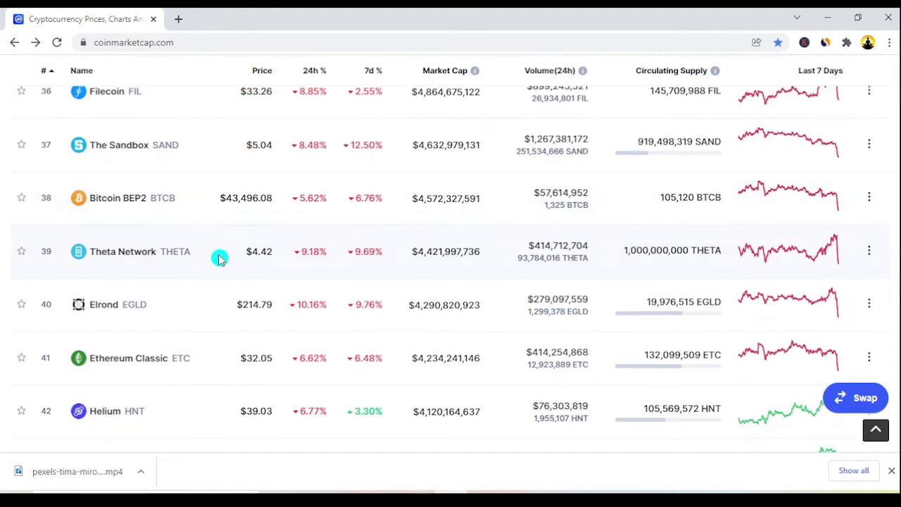
scroll(219, 259, "down", 1)
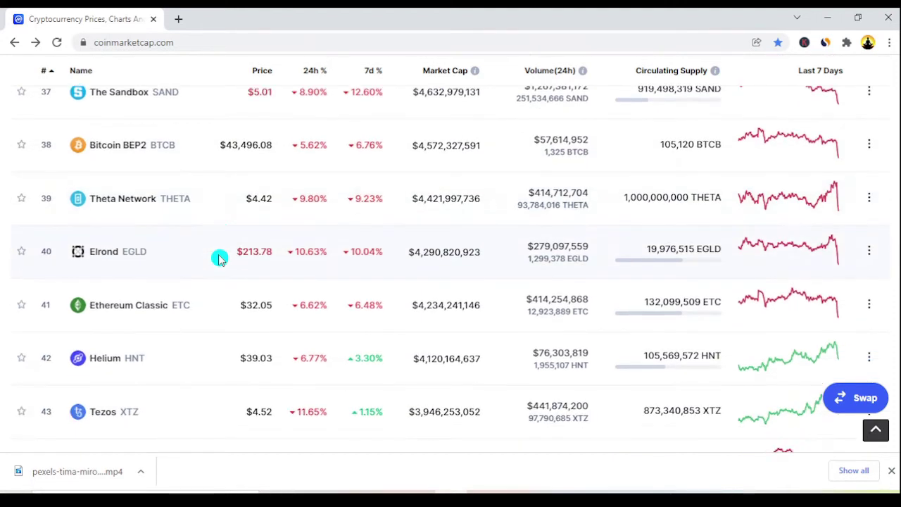
scroll(219, 259, "down", 2)
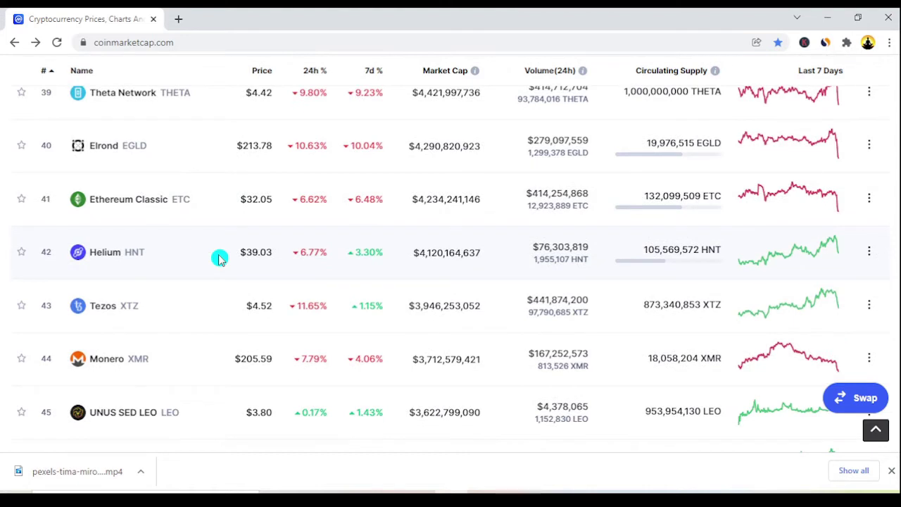
scroll(217, 255, "up", 2)
scroll(218, 254, "up", 3)
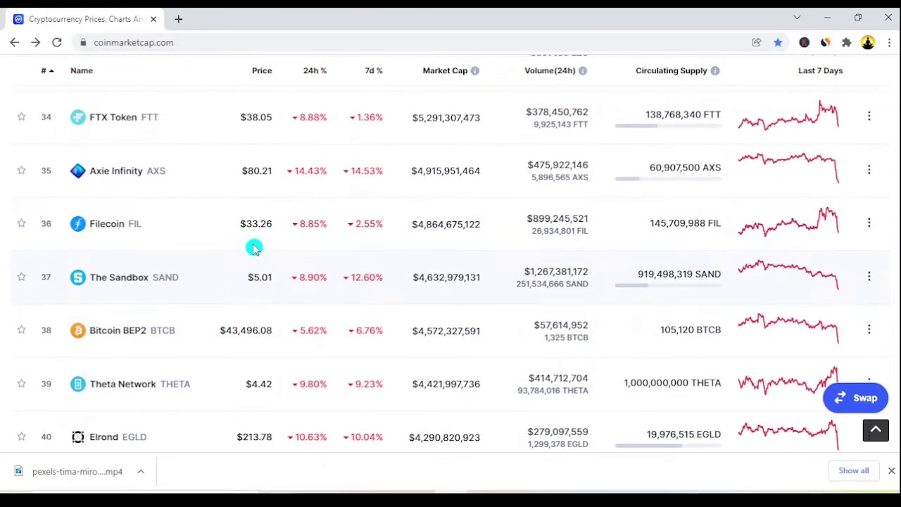
scroll(255, 249, "up", 5)
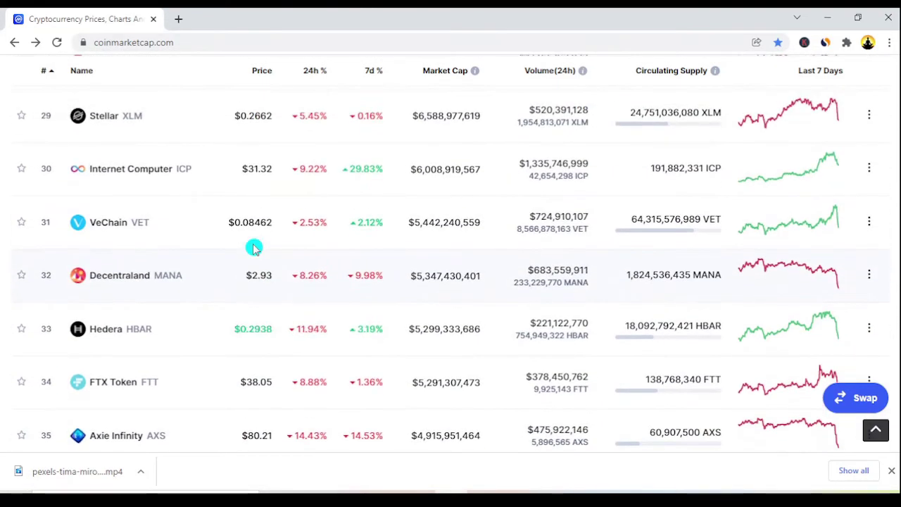
scroll(255, 249, "up", 6)
scroll(255, 249, "up", 1)
scroll(254, 252, "up", 6)
scroll(254, 251, "up", 2)
scroll(255, 253, "up", 2)
scroll(255, 251, "up", 3)
Step: View Bitcoin's 7D, 1M and 1Y price charts, then return to the rankings
left_click(408, 154)
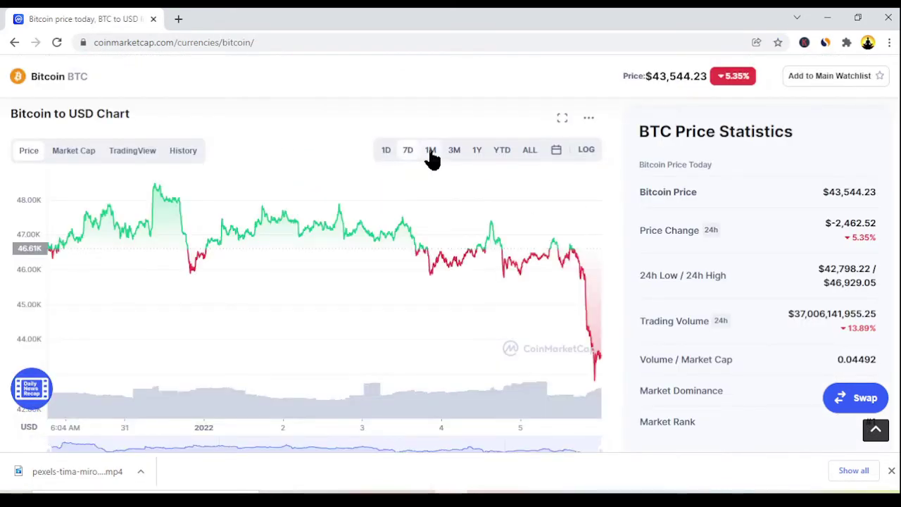
left_click(437, 155)
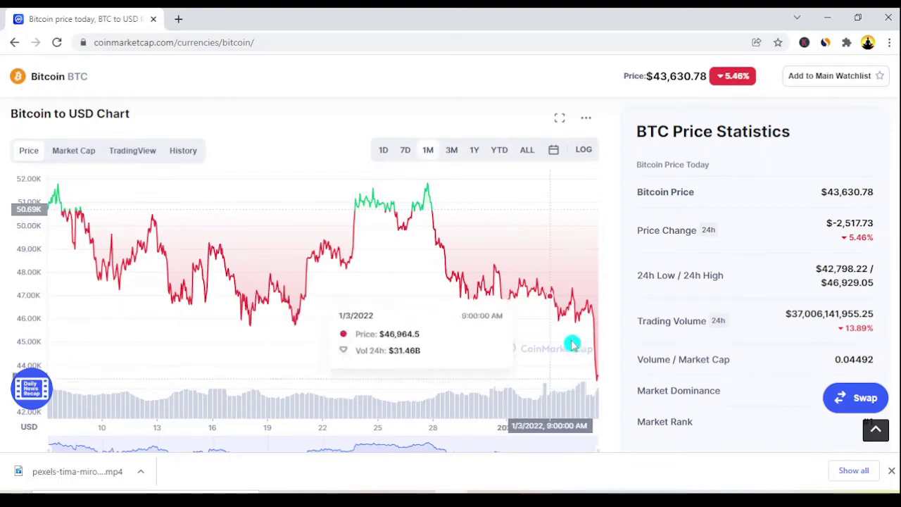
mouse_move(397, 232)
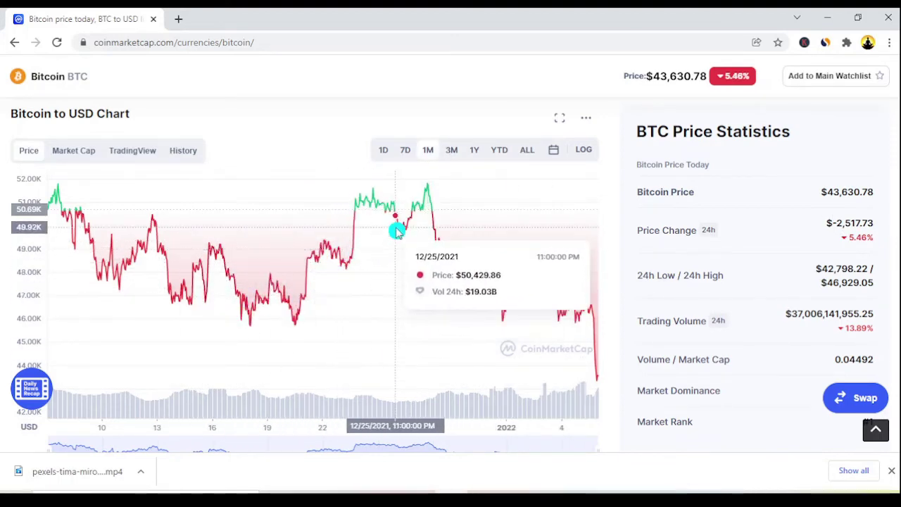
left_click(475, 152)
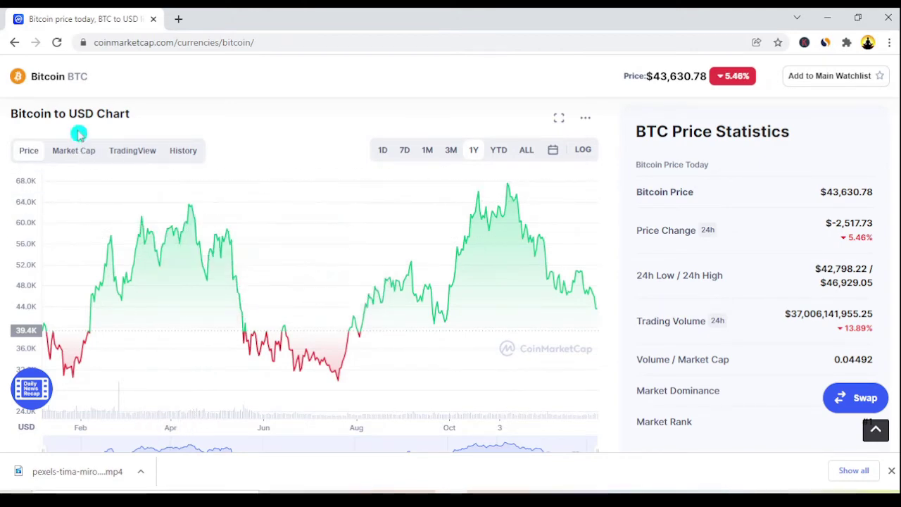
left_click(13, 42)
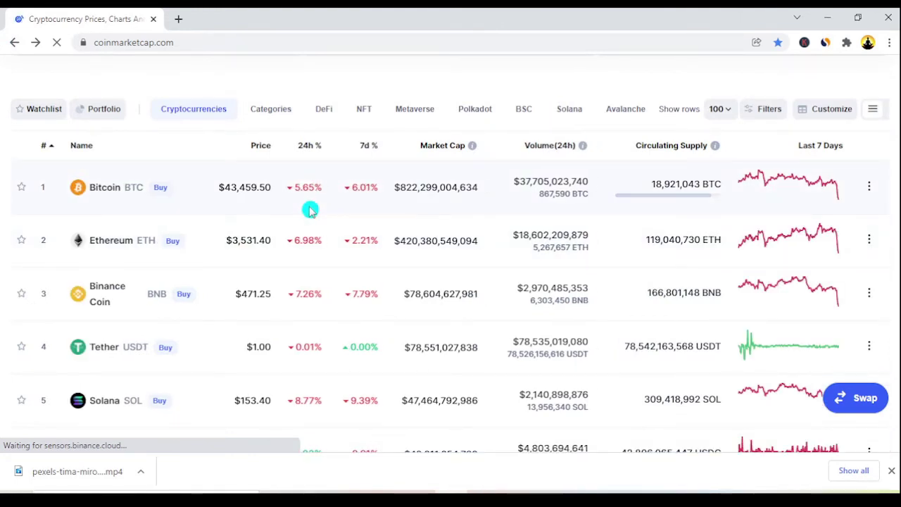
Step: Scroll the CoinMarketCap top-coin rankings down to Binance USD
scroll(310, 210, "down", 1)
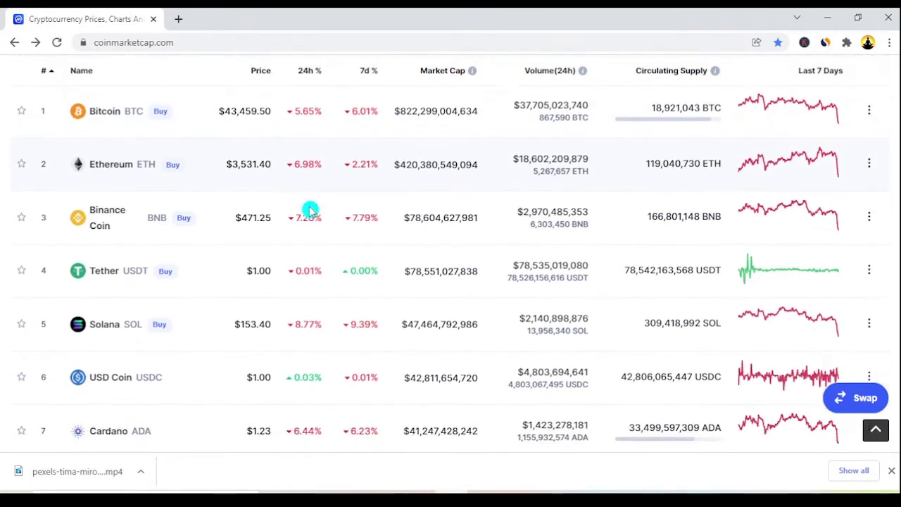
scroll(310, 209, "down", 1)
scroll(310, 210, "down", 1)
scroll(310, 209, "down", 1)
scroll(309, 210, "down", 1)
scroll(310, 210, "down", 1)
scroll(309, 210, "down", 1)
scroll(310, 210, "down", 1)
scroll(310, 210, "down", 1)
scroll(310, 210, "down", 1)
scroll(310, 209, "down", 1)
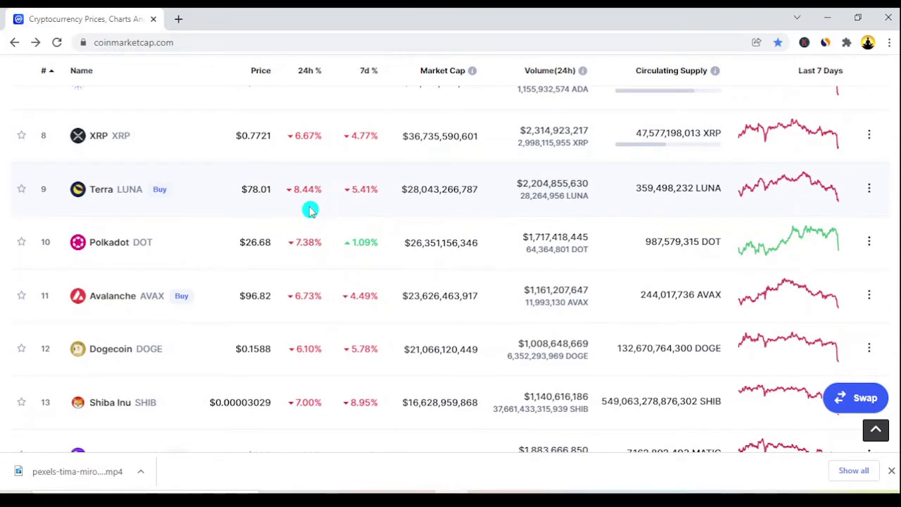
scroll(310, 210, "down", 1)
scroll(310, 209, "down", 1)
scroll(310, 210, "down", 1)
scroll(310, 210, "down", 1)
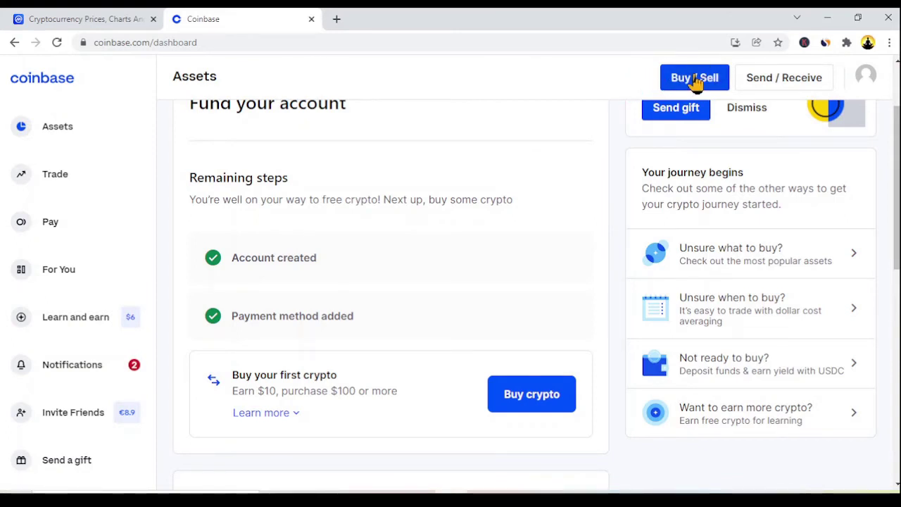
Step: Start a one-time buy in Buy / Sell with Bitcoin as the asset and a custom euro amount
scroll(581, 76, "down", 1)
scroll(581, 76, "up", 2)
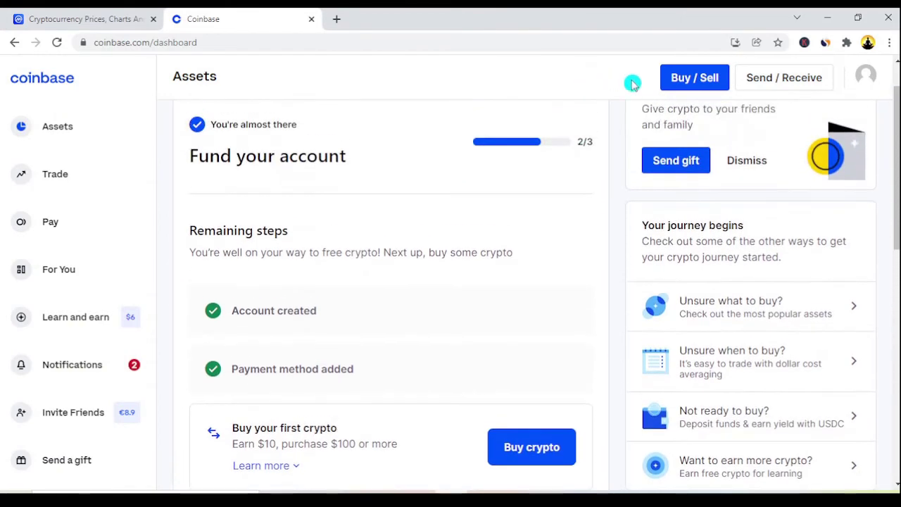
left_click(687, 81)
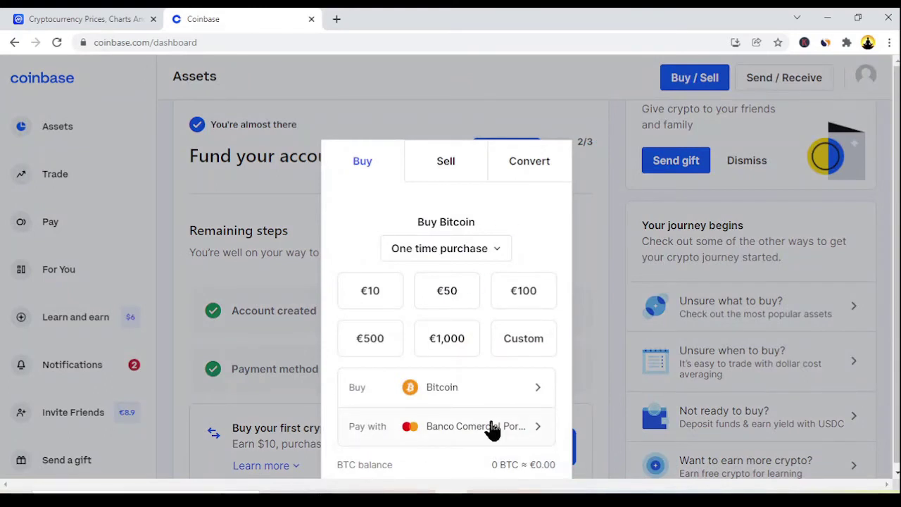
left_click(535, 392)
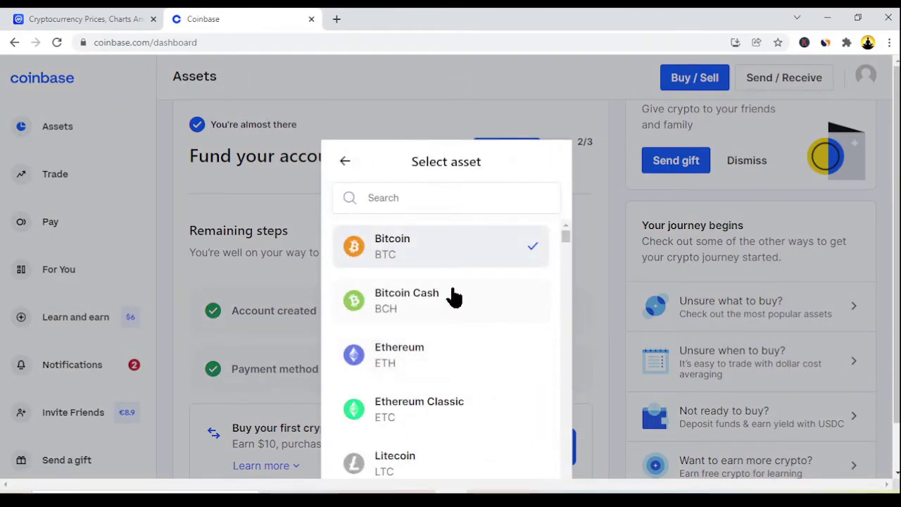
left_click(404, 199)
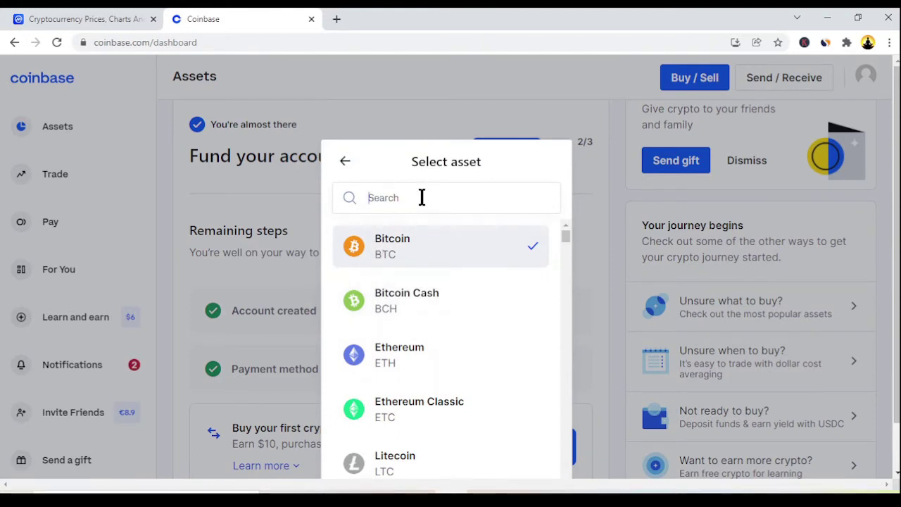
left_click(568, 238)
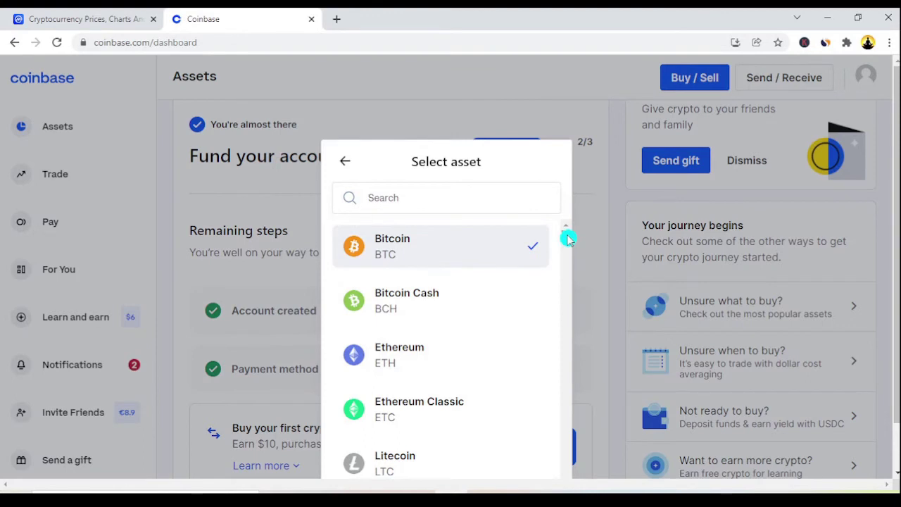
left_click_drag(568, 238, 567, 262)
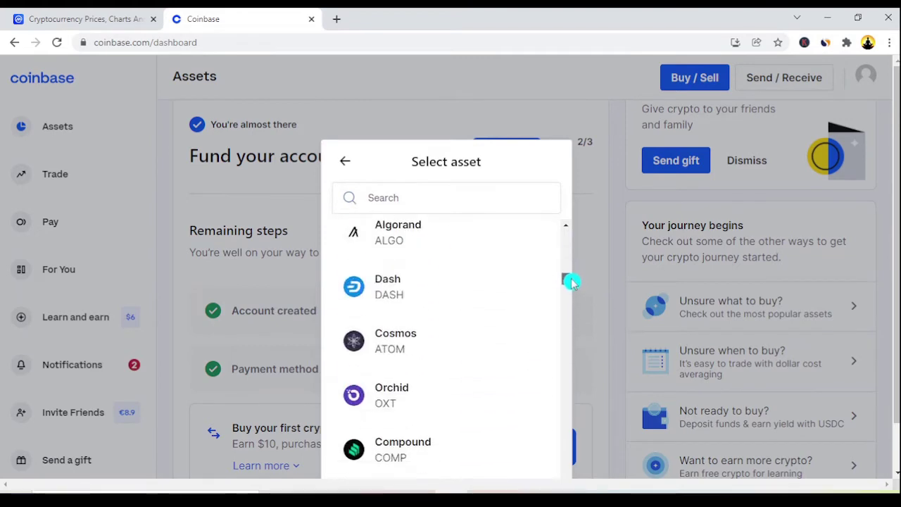
mouse_move(567, 261)
left_mouse_down()
mouse_move(571, 347)
mouse_move(590, 426)
mouse_move(570, 235)
left_mouse_up()
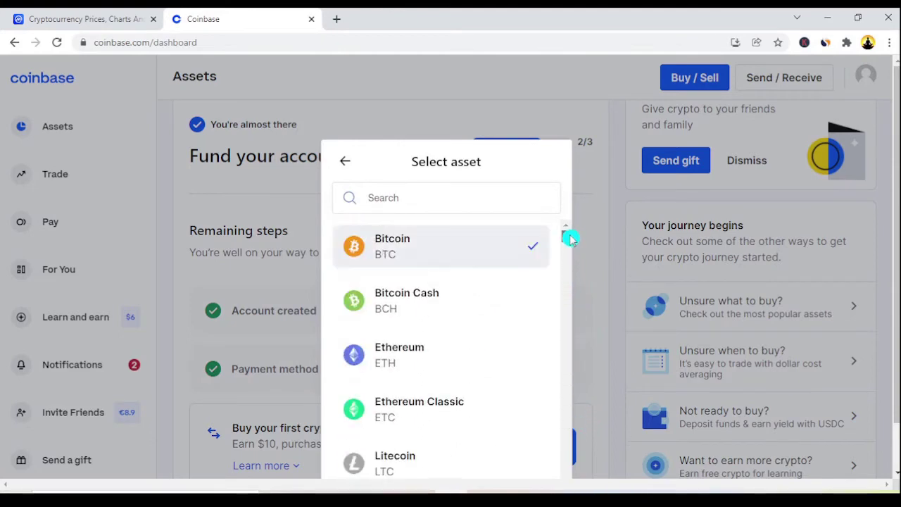
left_click(410, 260)
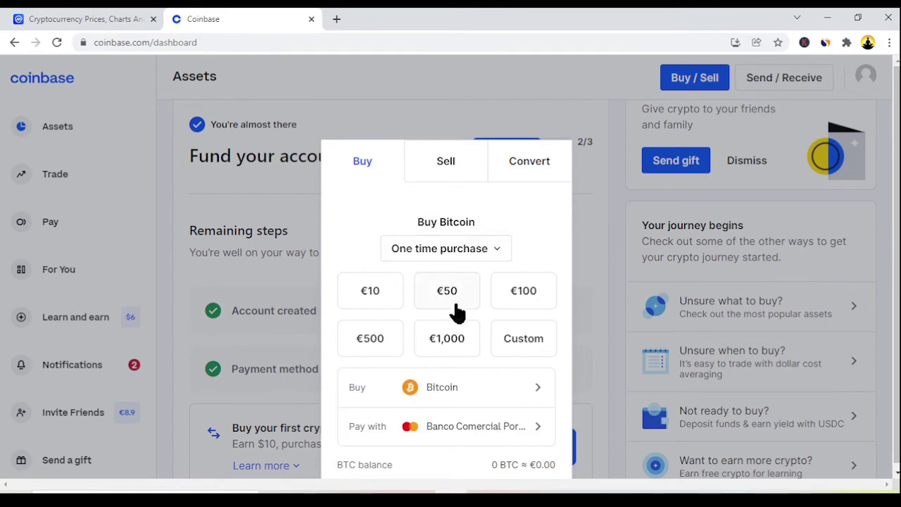
left_click(516, 342)
left_click(408, 248)
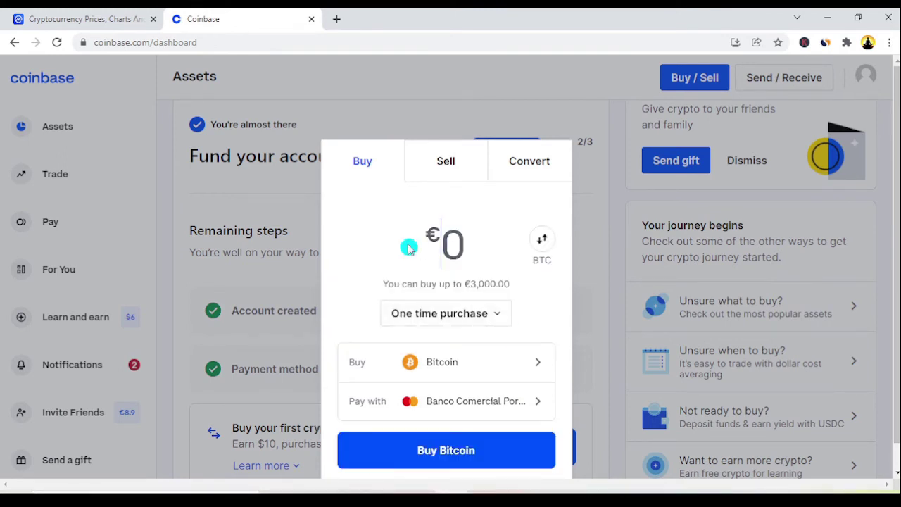
Step: Search 'dollars to euro' in a new tab and convert 100 US dollars, giving 88.58 euros
left_click(339, 19)
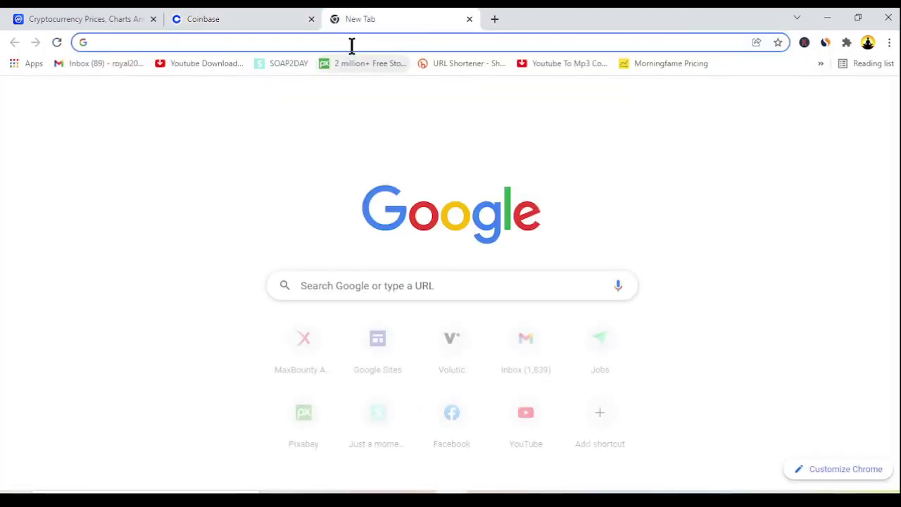
left_click(354, 43)
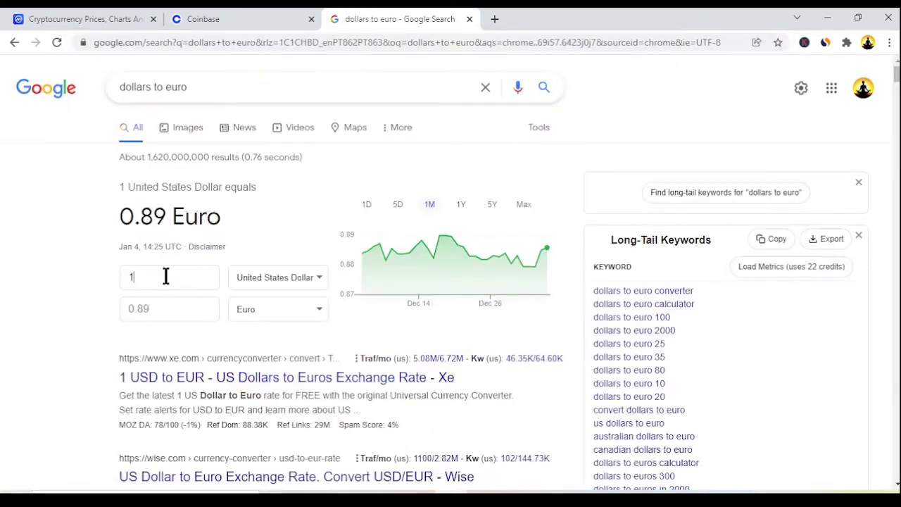
type("00")
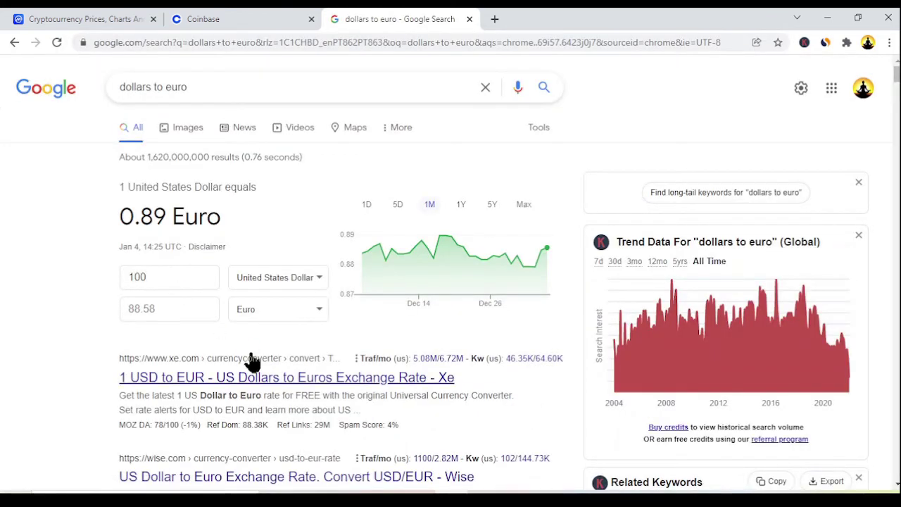
left_click(261, 348)
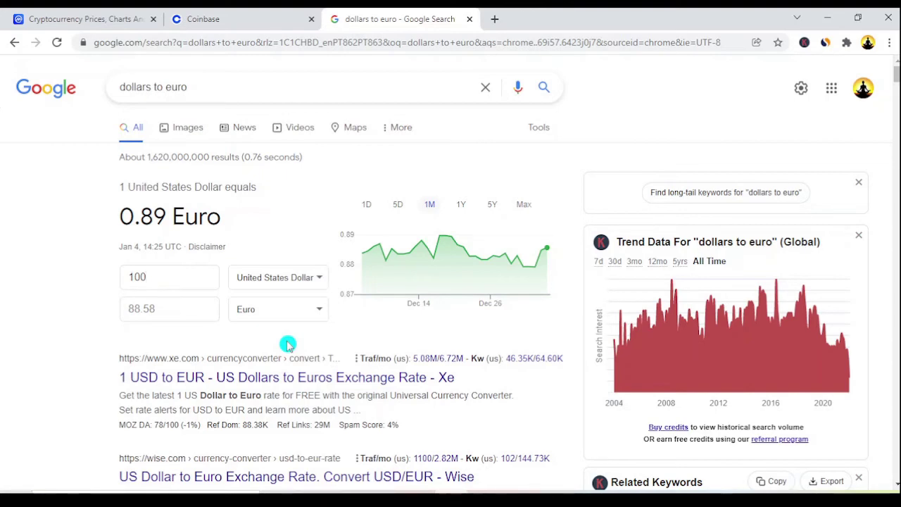
Step: Enter €90 as the Bitcoin amount and preview the order: 0.00207166 BTC, €3.45 fee
key("ctrl+shift+Tab")
type("9")
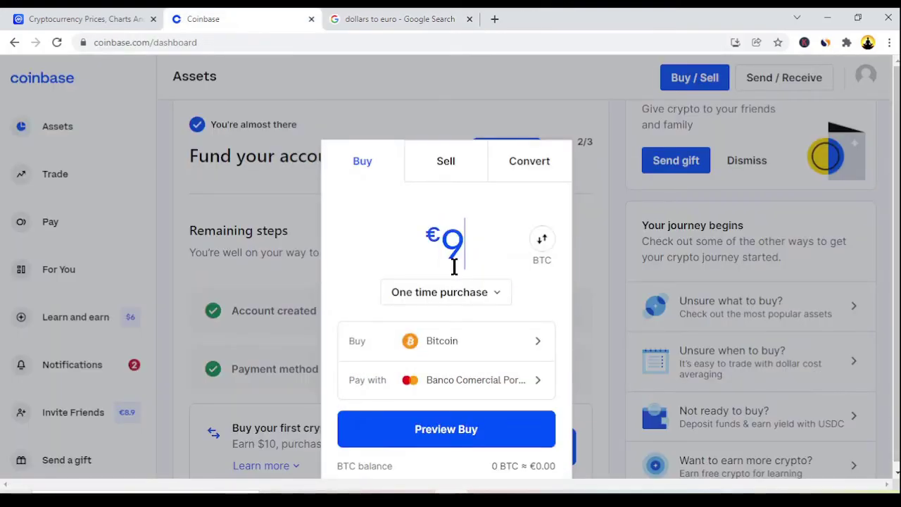
type("0")
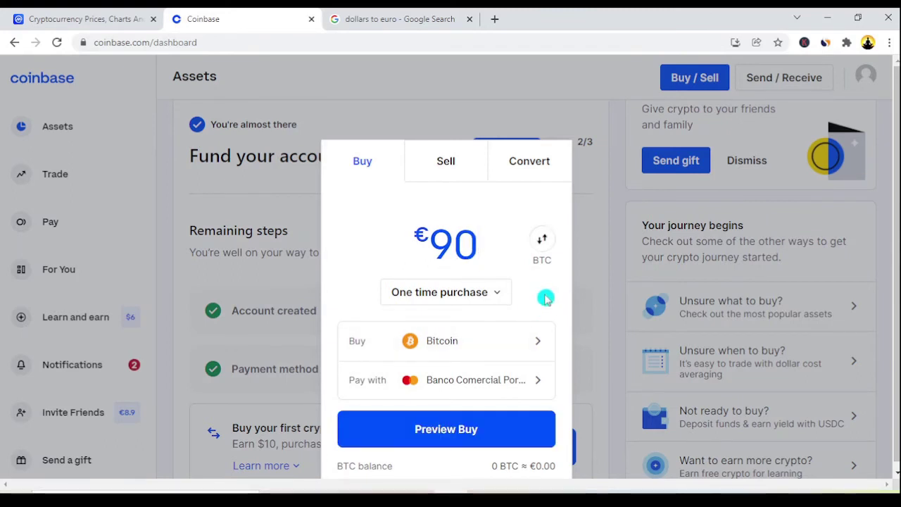
left_click(556, 457)
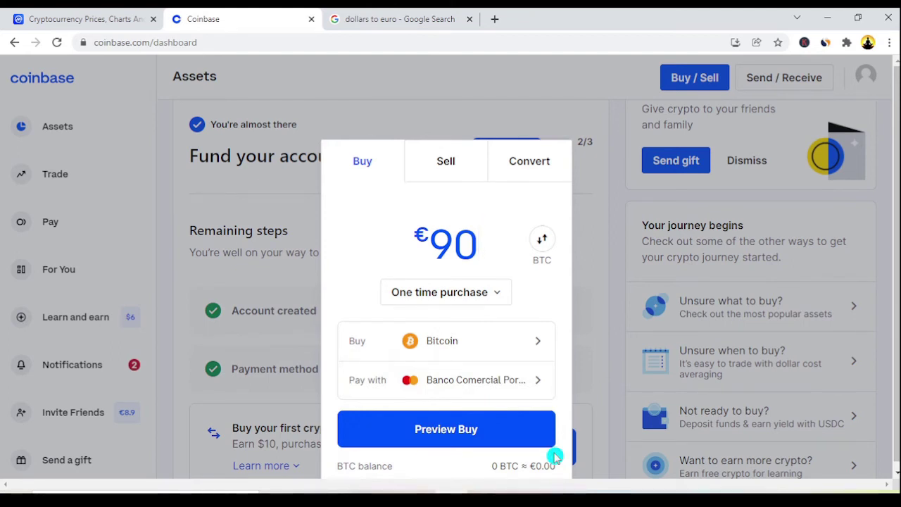
left_click(479, 437)
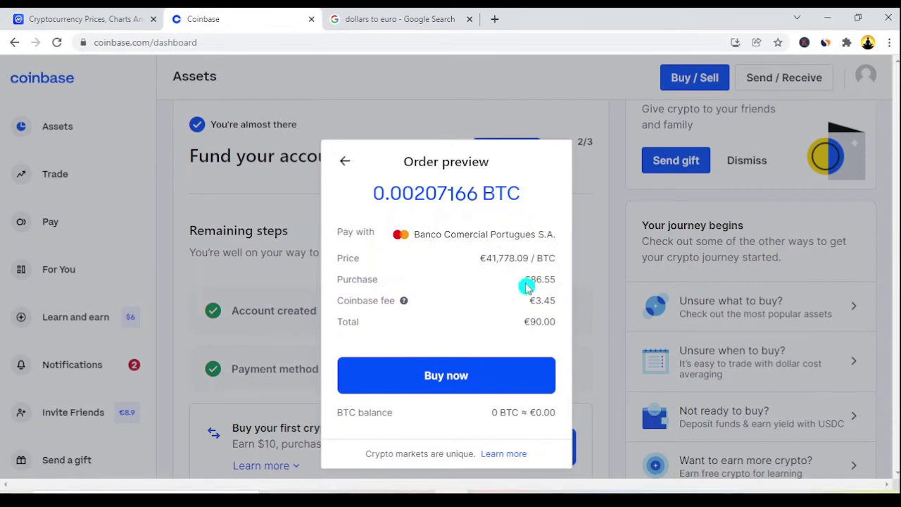
Step: Confirm the €90 order with Buy now, purchasing 0.00207189 BTC
left_click(474, 376)
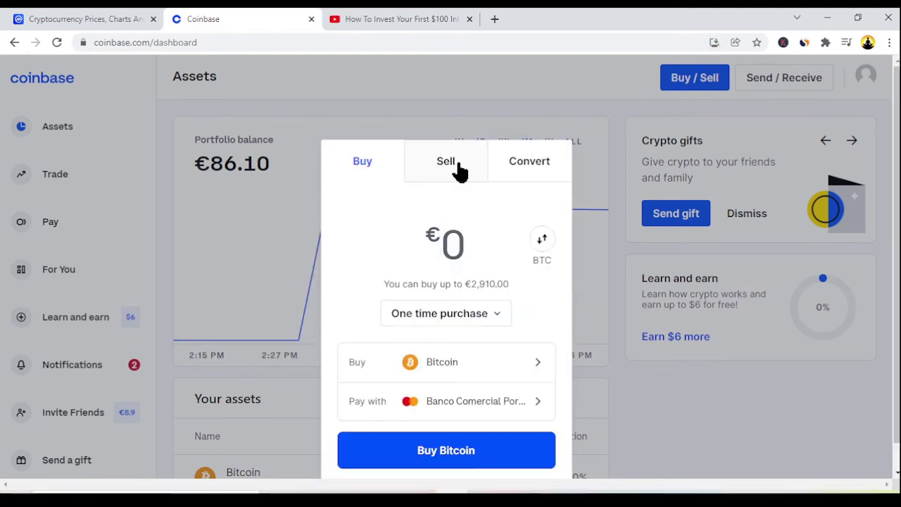
Step: Review the Bitcoin Sell form showing the 0.00207189 BTC balance, then close the panel
left_click(459, 169)
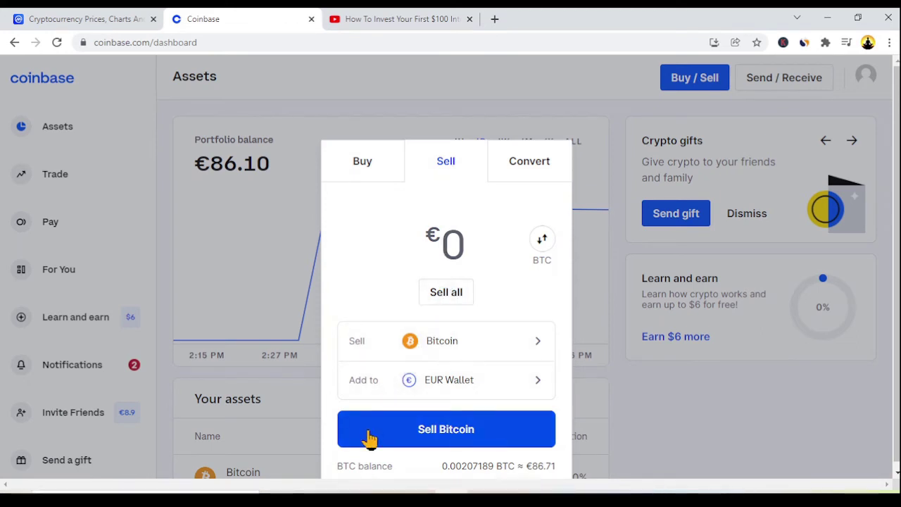
left_click(373, 293)
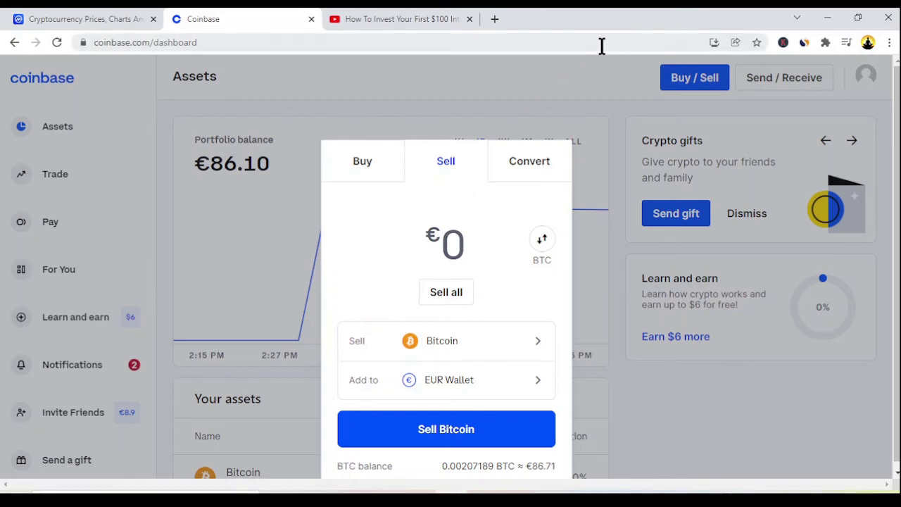
left_click(599, 75)
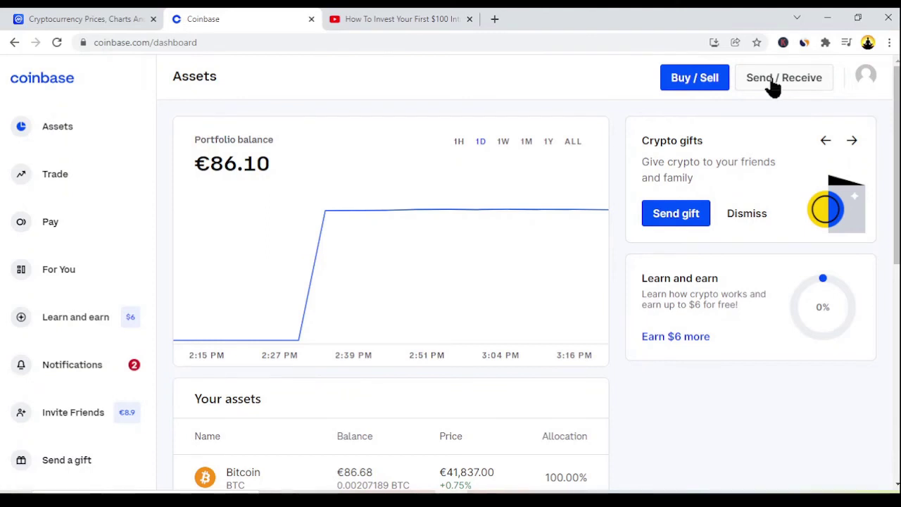
Step: Open Send / Receive and look over the Send form's recipient address field
left_click(773, 86)
left_click(773, 84)
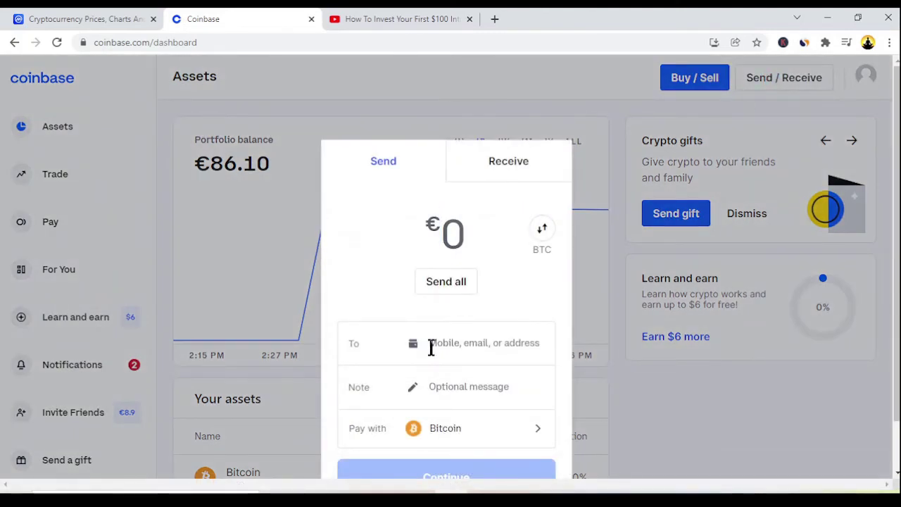
left_click(463, 345)
Step: Show the Bitcoin receive QR code and select the BTC deposit address
left_click(510, 173)
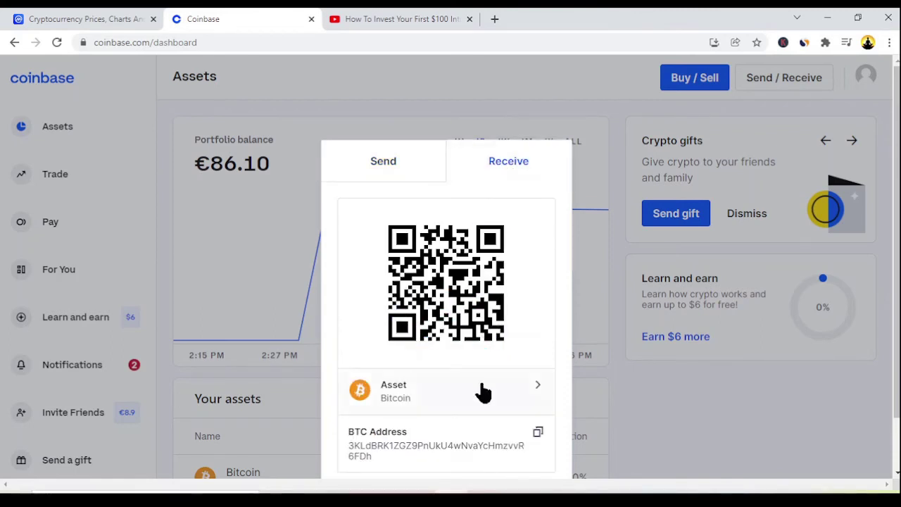
mouse_move(429, 443)
left_mouse_down()
mouse_move(388, 464)
mouse_move(381, 458)
left_mouse_up()
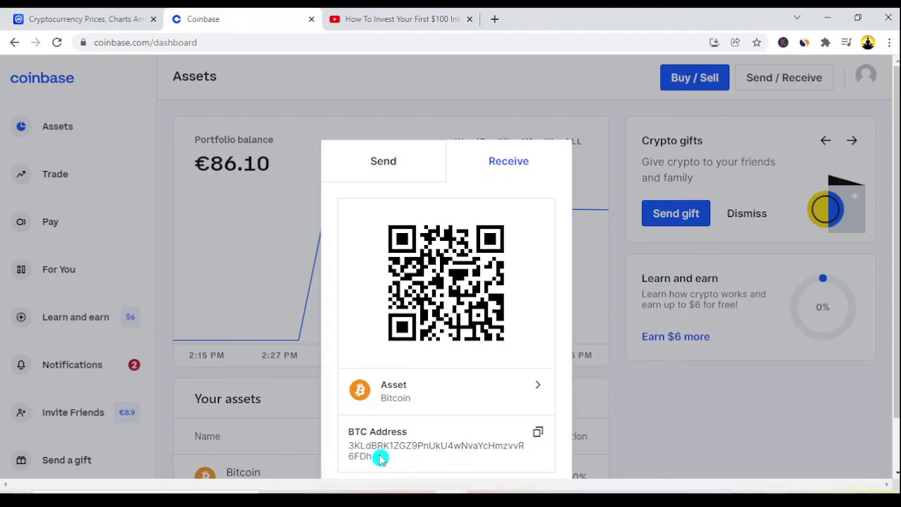
left_click_drag(380, 458, 351, 447)
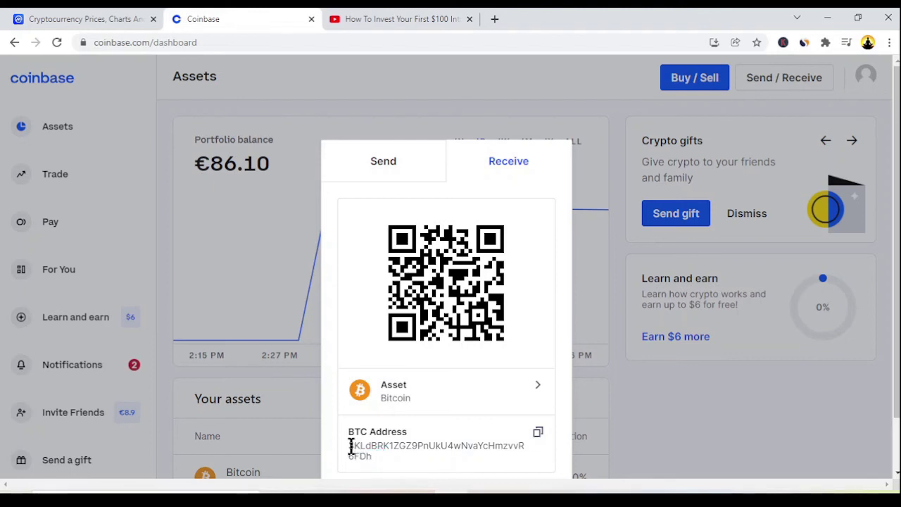
left_click(350, 446)
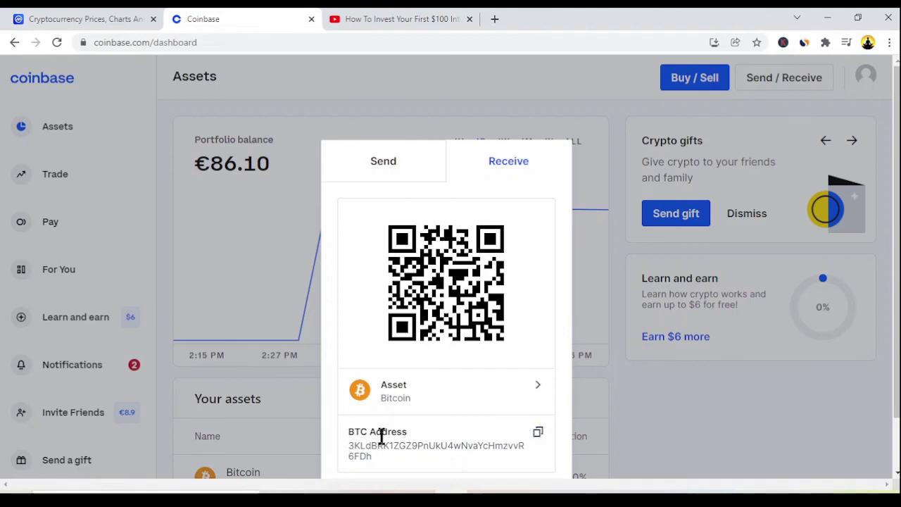
left_click(349, 447)
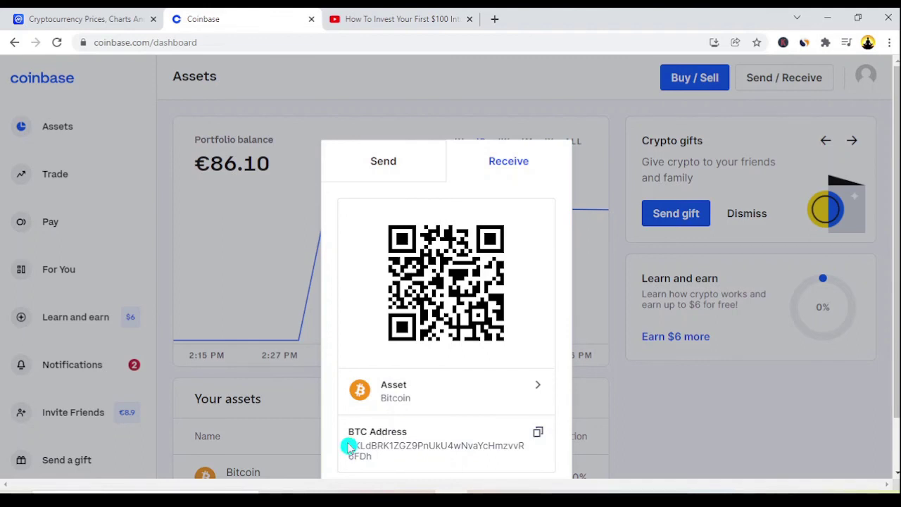